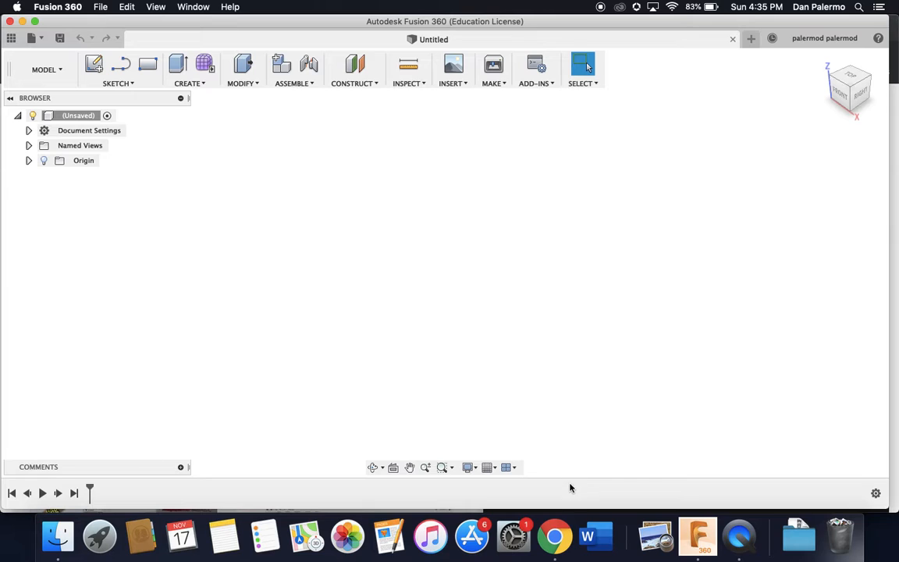
Switch to Chrome and browse the image results for products designed in Fusion 360, previewing the October 10, 2019 Product Update image
click(554, 535)
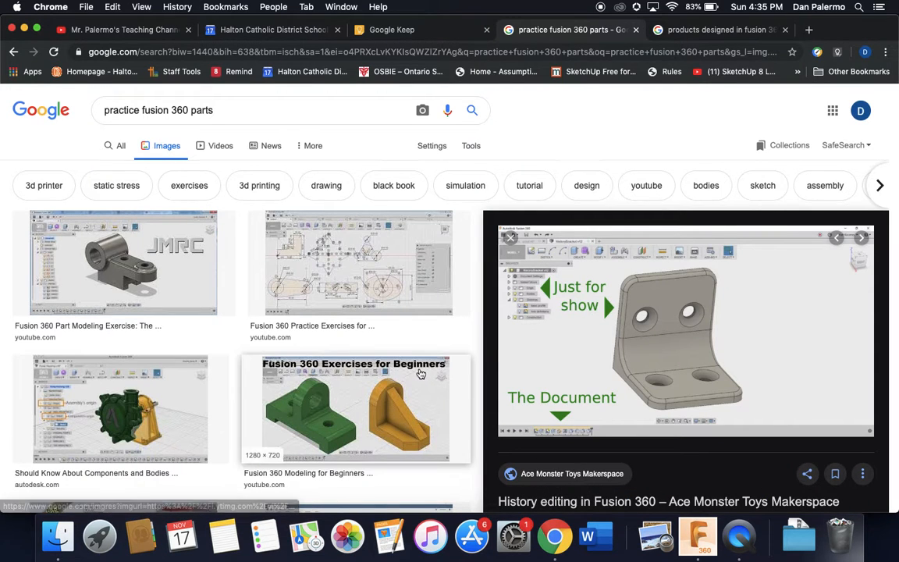
click(671, 30)
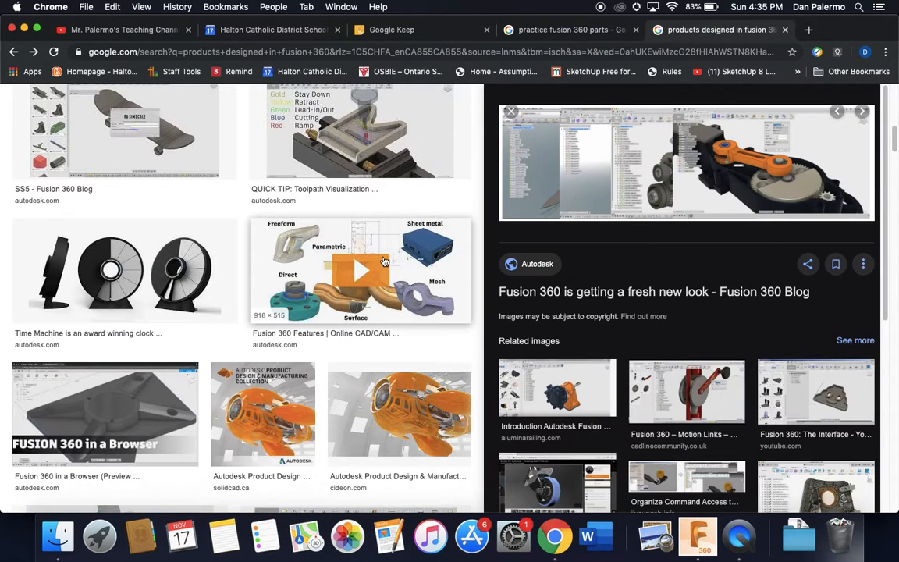
scroll(385, 260, down, 4)
scroll(383, 269, up, 4)
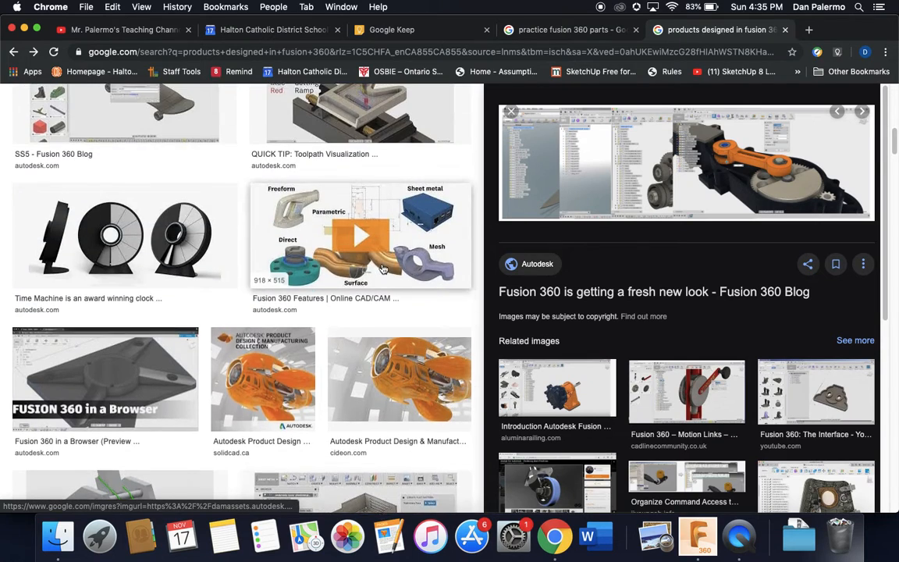
scroll(382, 269, up, 5)
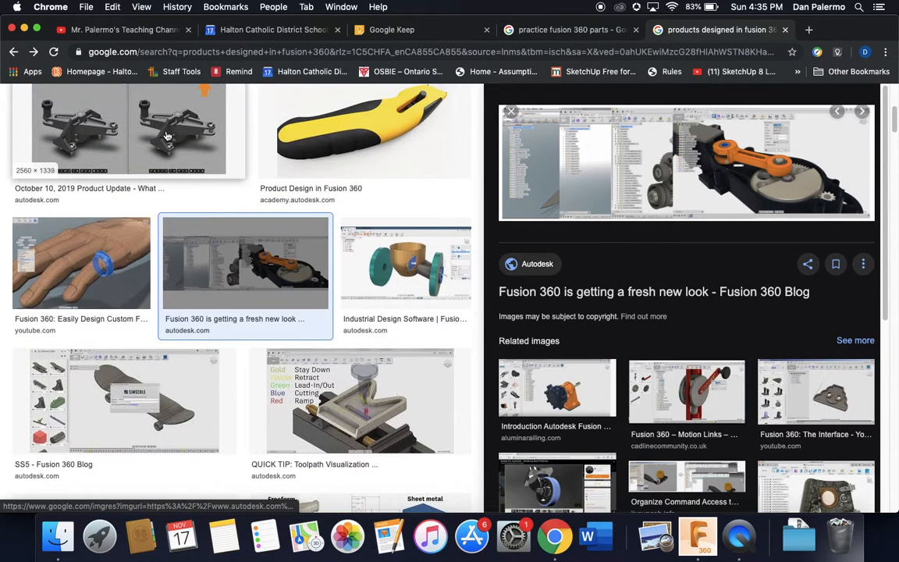
click(166, 137)
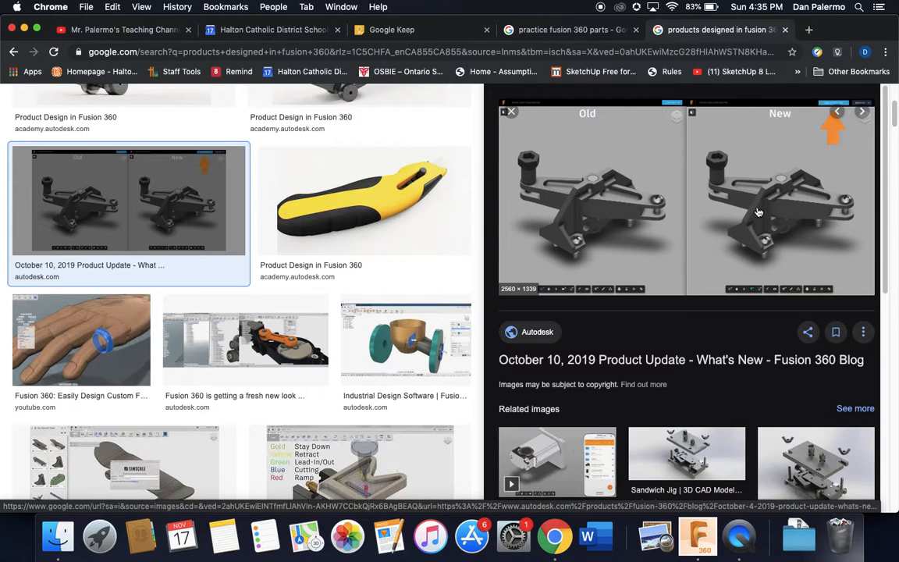
scroll(373, 226, down, 5)
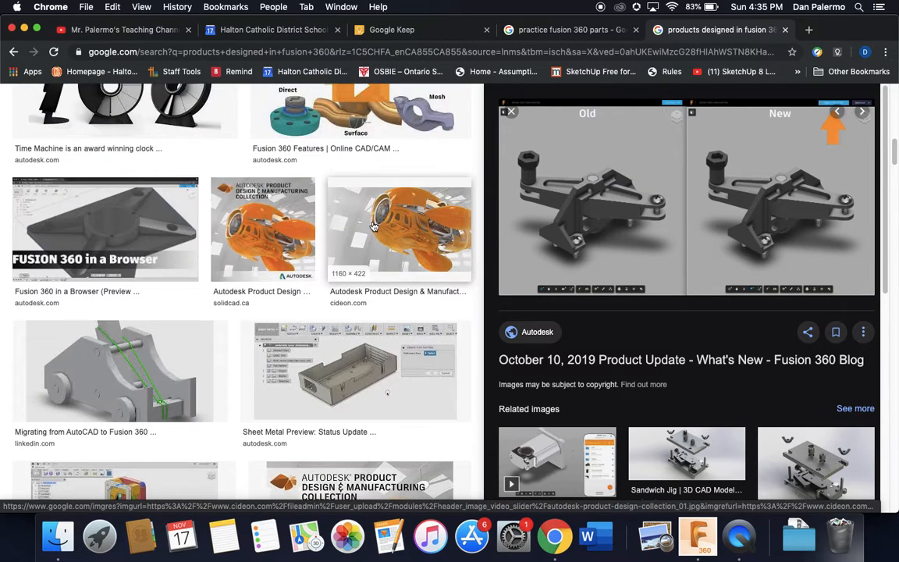
scroll(373, 226, down, 5)
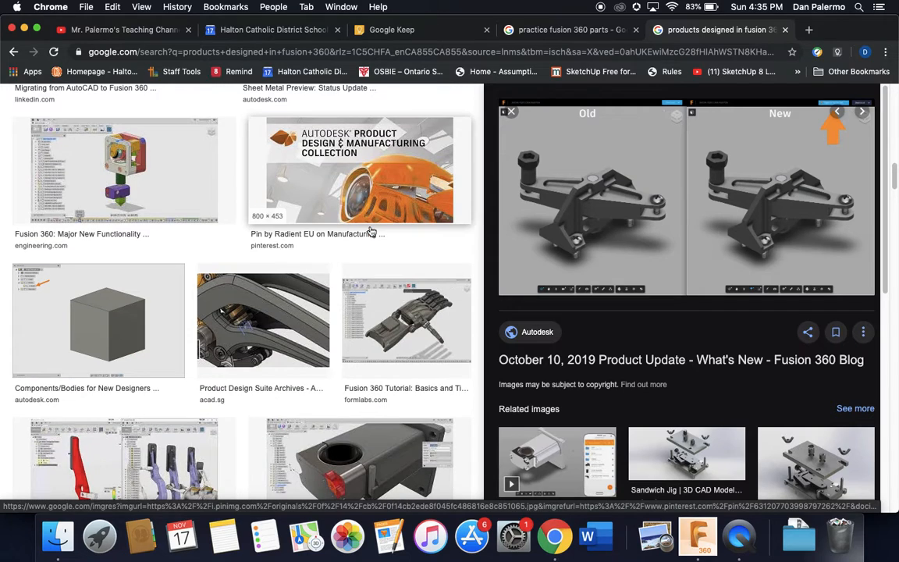
scroll(372, 234, down, 3)
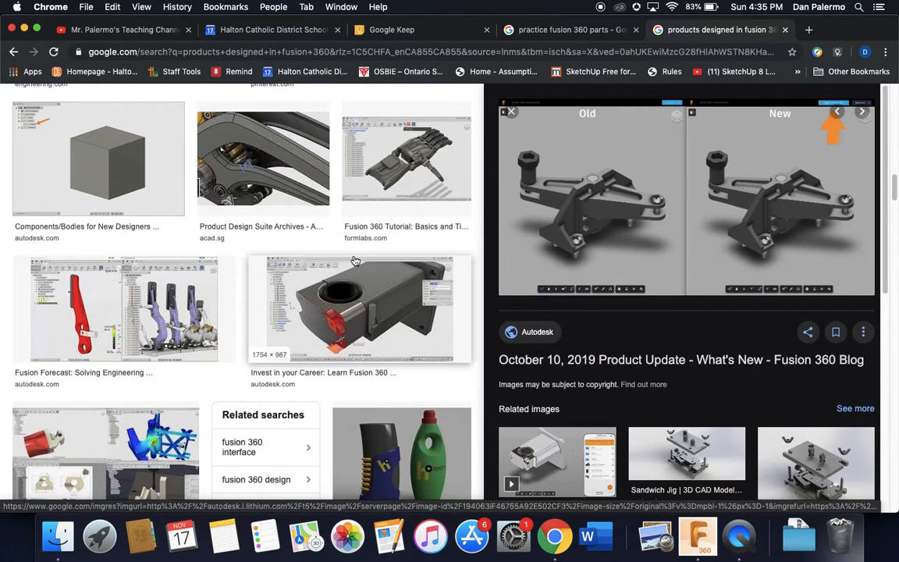
scroll(356, 256, up, 10)
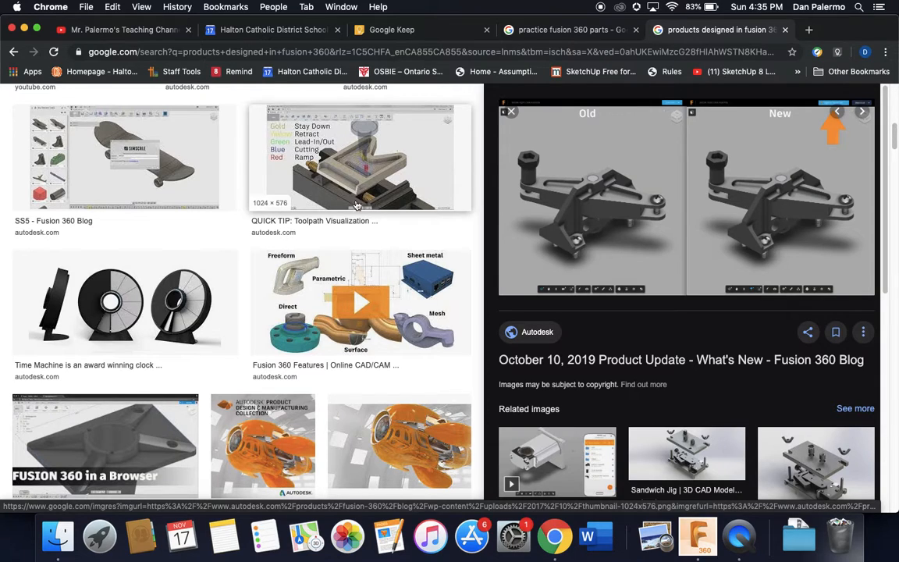
Switch back to Fusion 360 and create a new project named Test Project in the team's project list
click(685, 548)
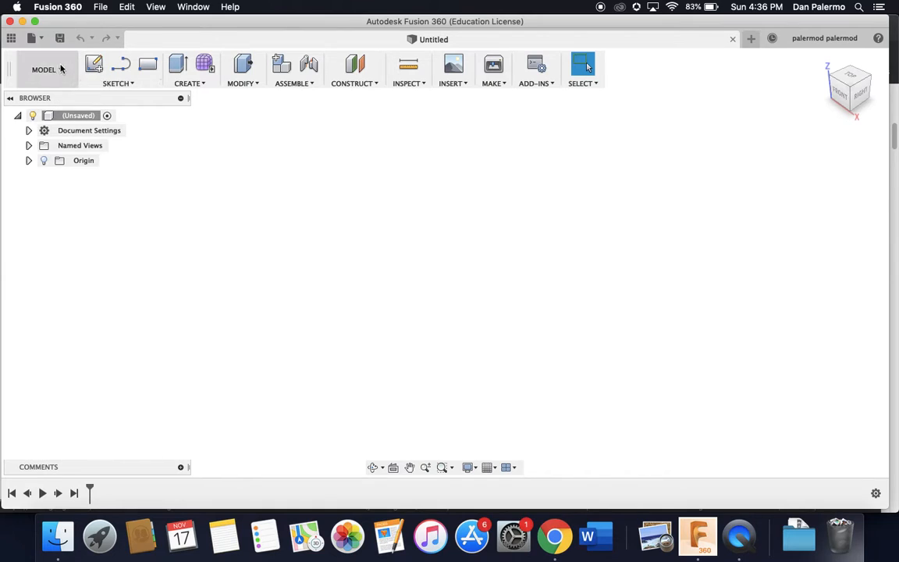
click(12, 39)
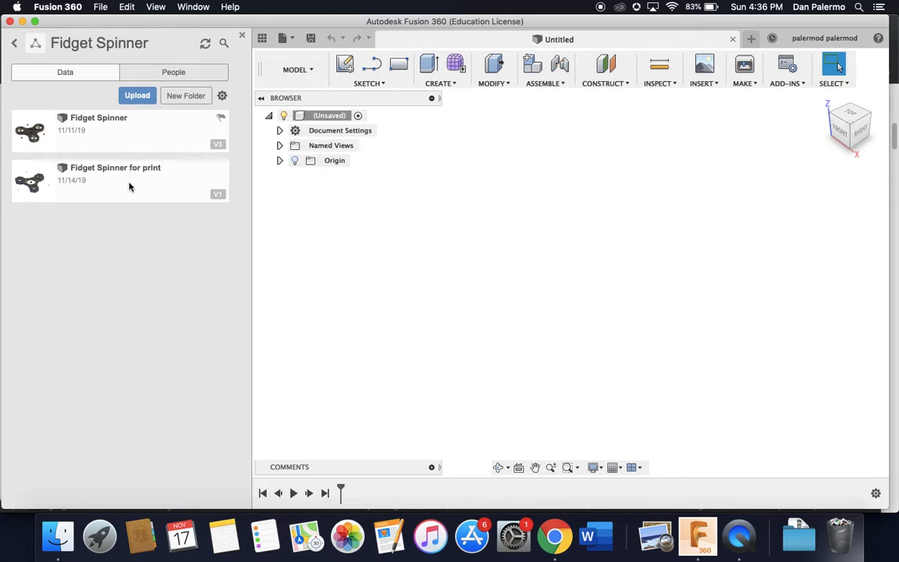
click(15, 45)
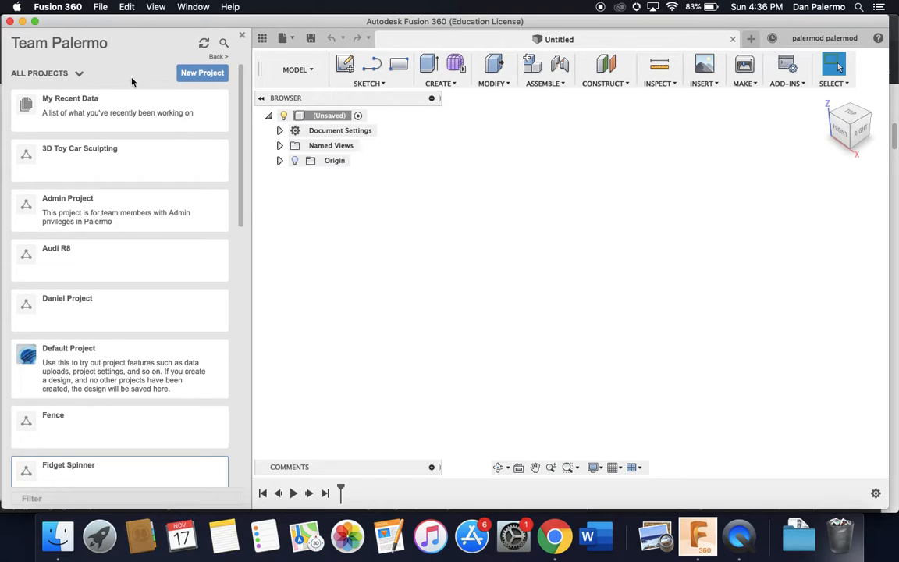
click(214, 77)
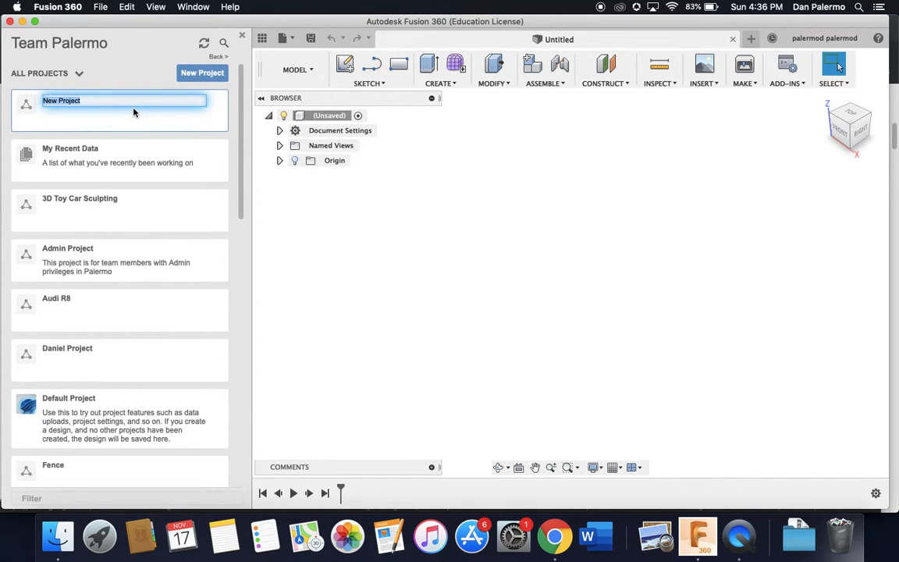
text(Test P)
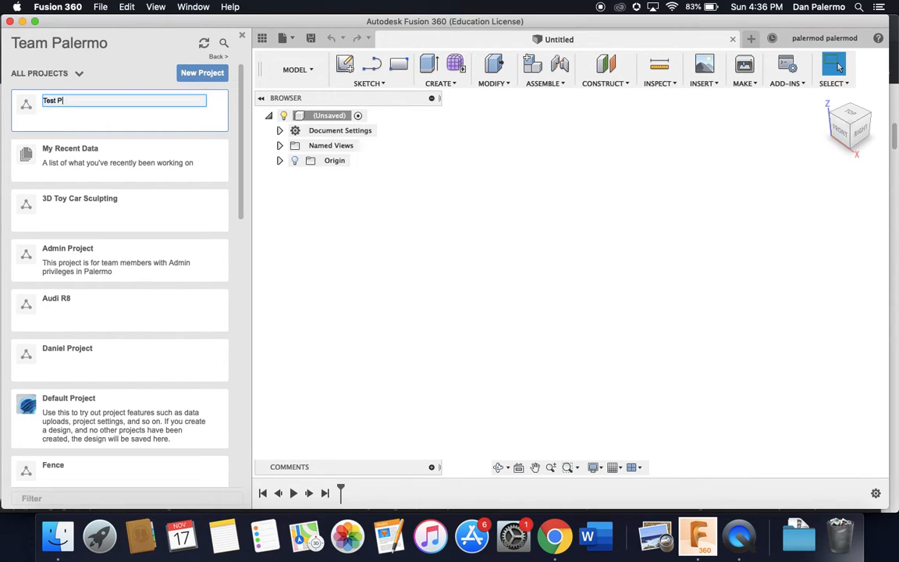
text(roject)
key(Return)
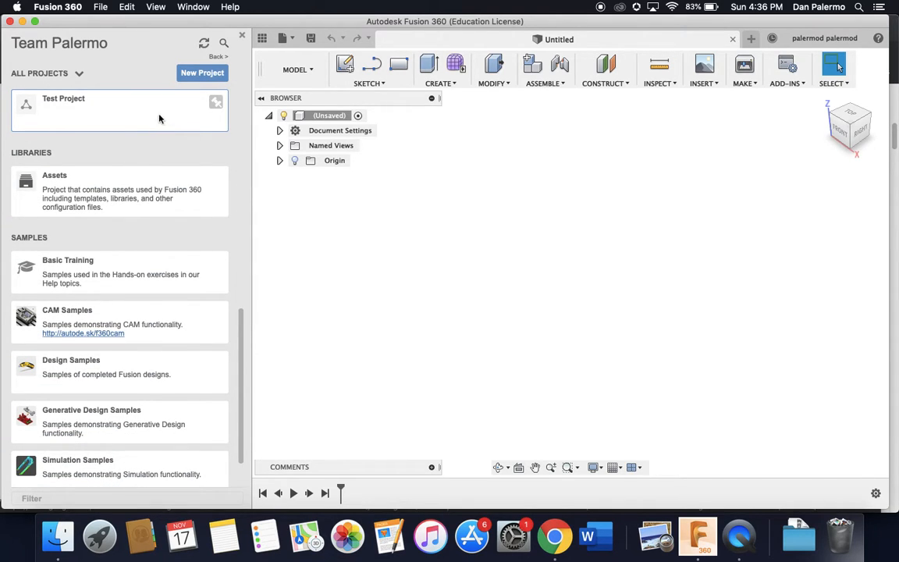
View the contents of Test Project, return to the project list and close the project data
click(111, 108)
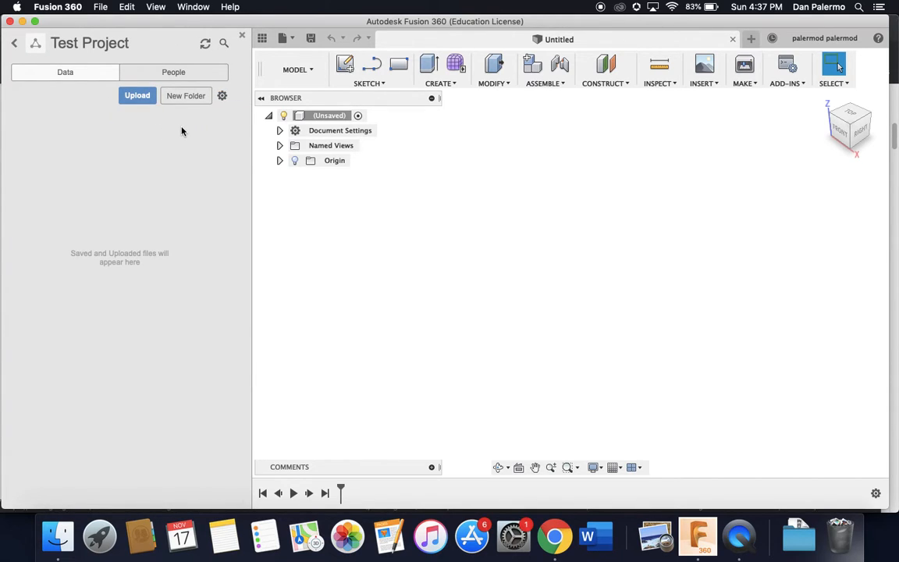
click(15, 43)
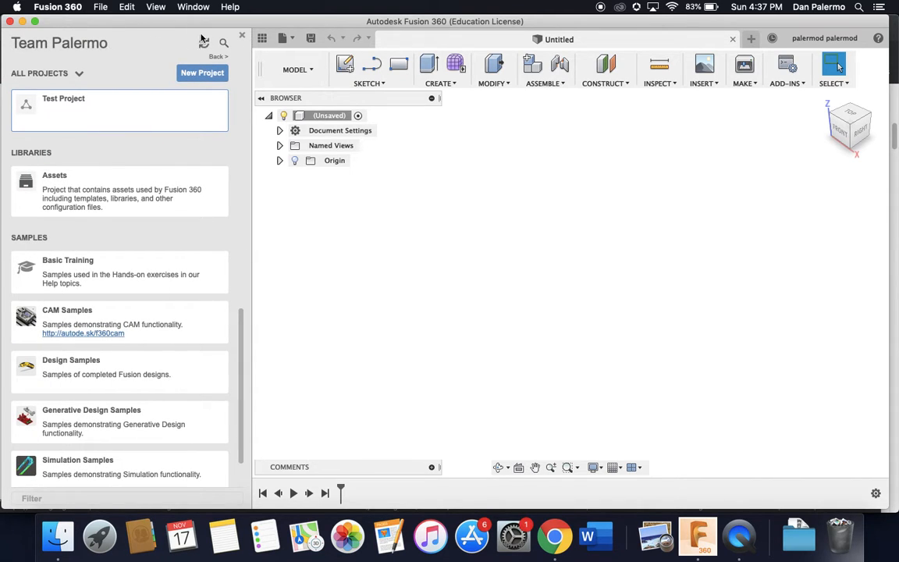
click(242, 35)
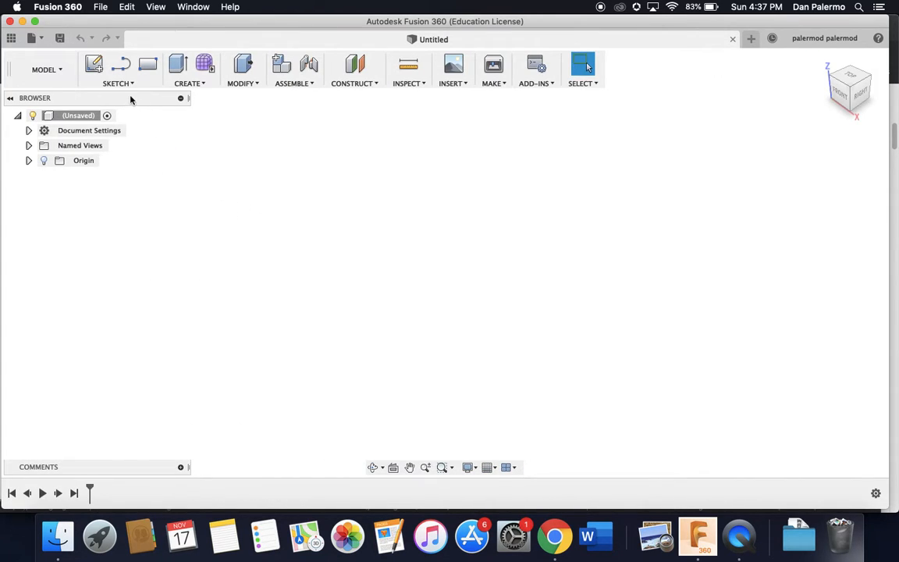
click(32, 38)
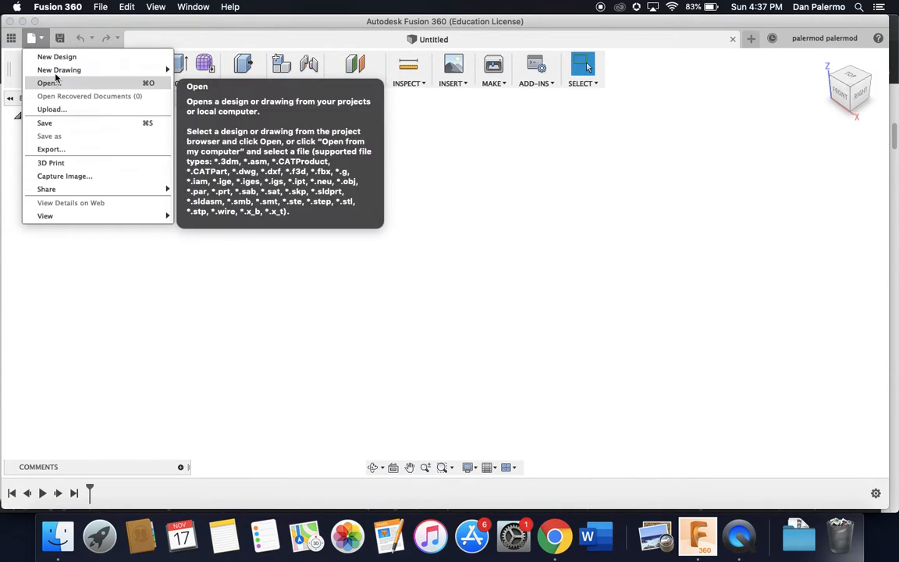
click(97, 25)
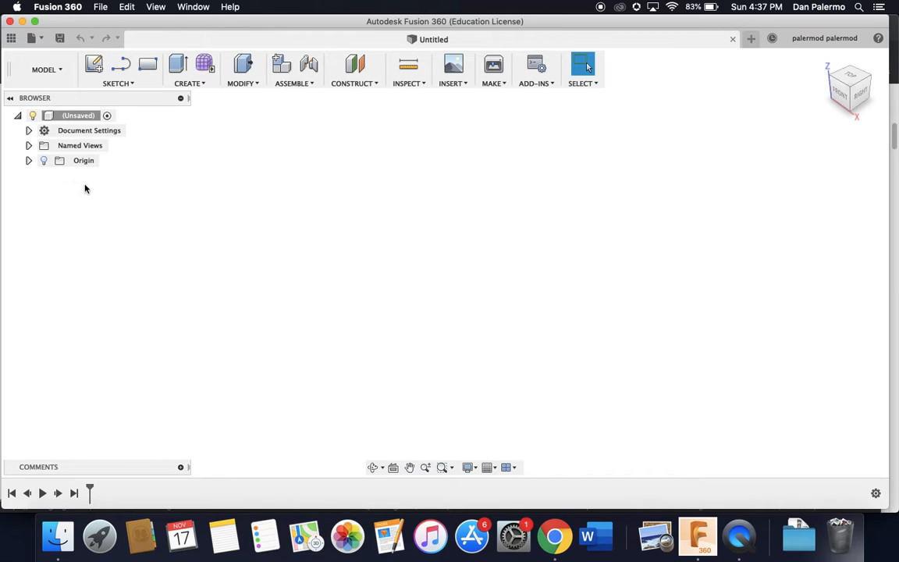
Show and hide the origin planes and axes twice to examine them in the empty design
click(44, 160)
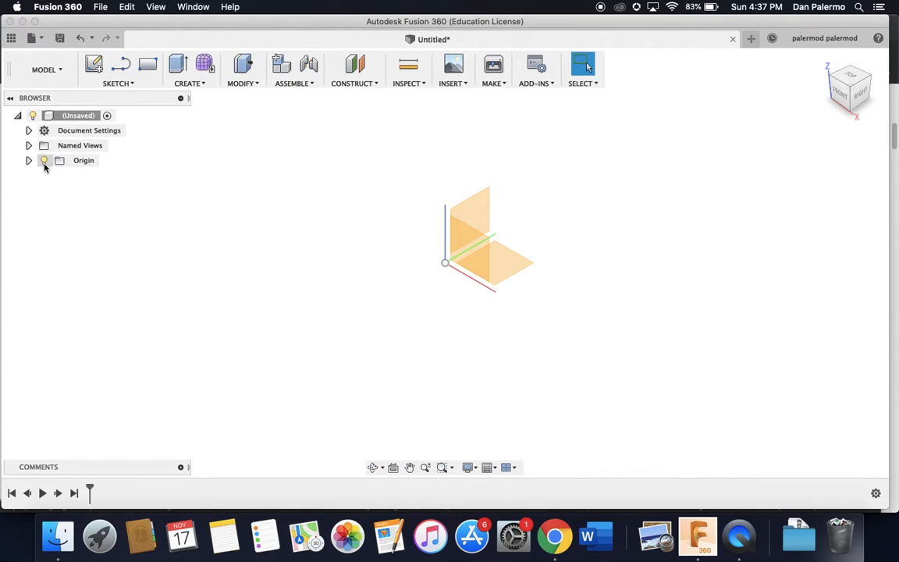
click(44, 161)
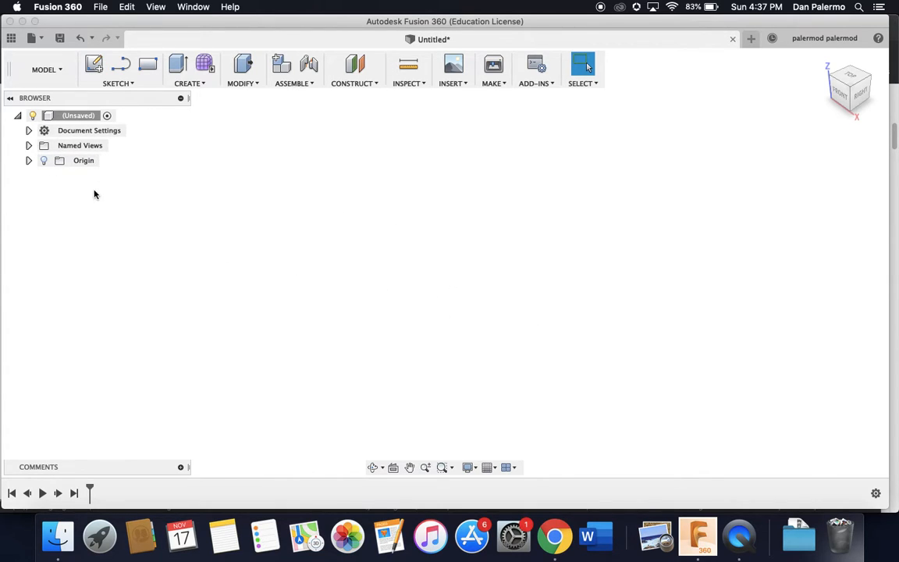
click(45, 161)
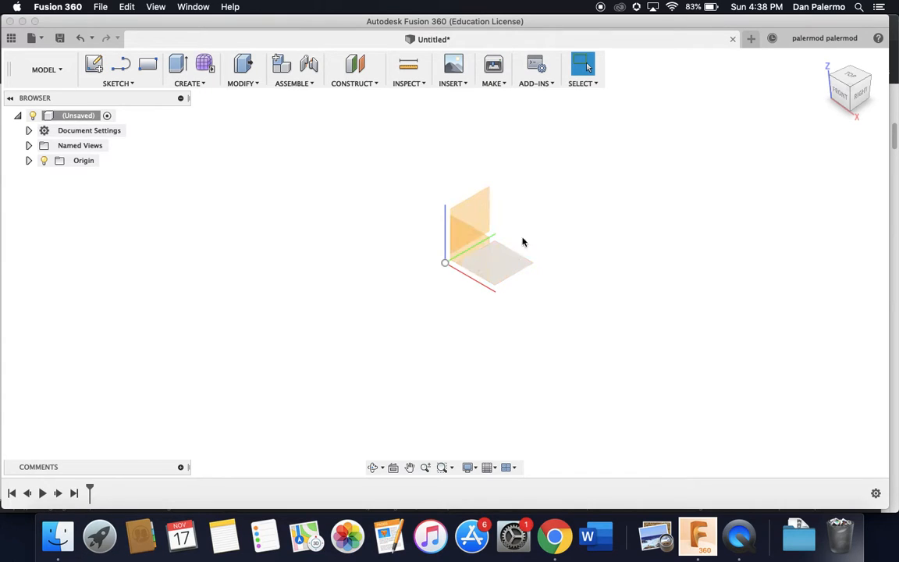
click(44, 160)
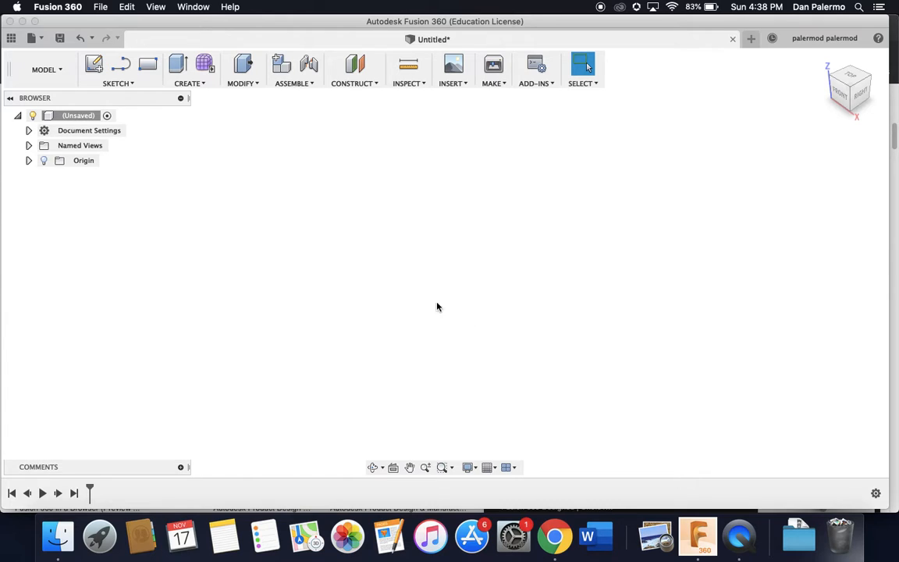
right_click(747, 538)
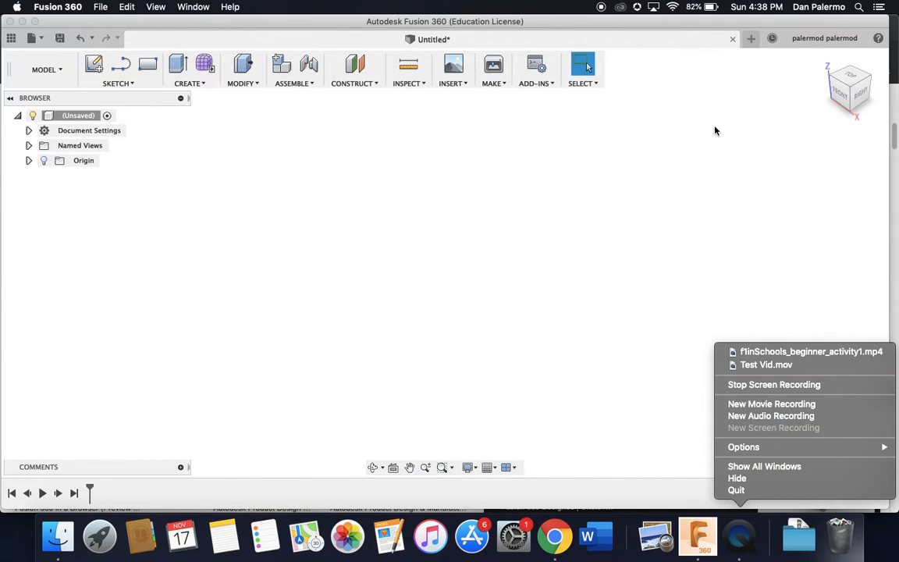
click(742, 28)
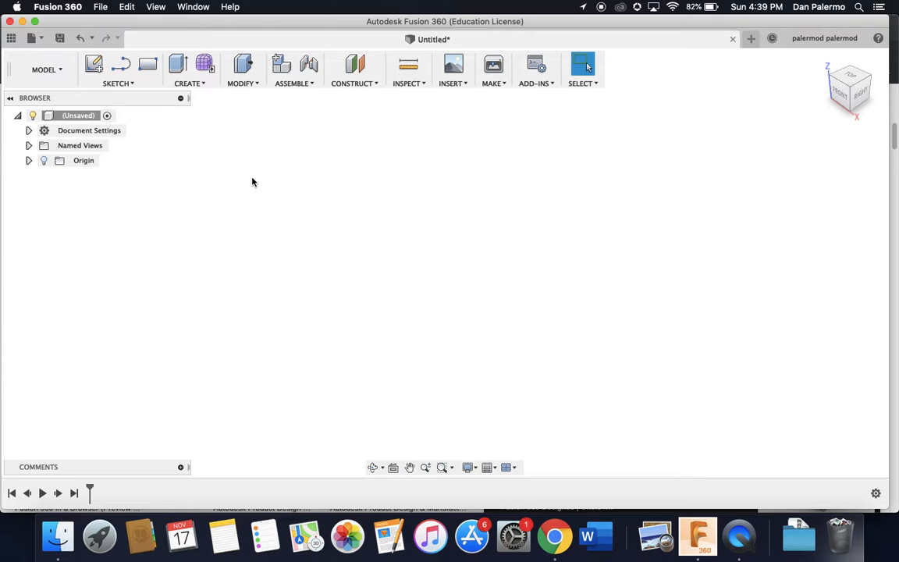
Create a new sketch on the horizontal (top) origin plane
click(97, 69)
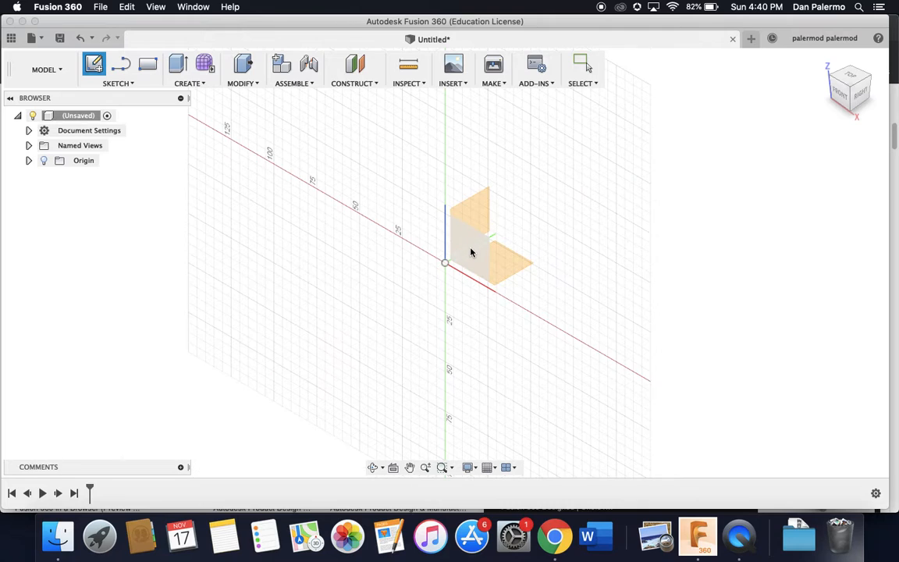
click(508, 267)
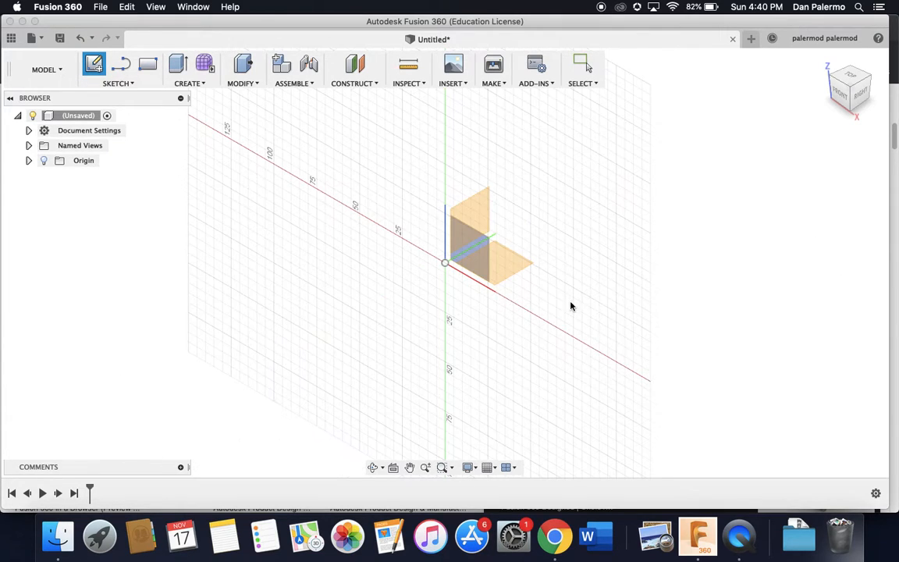
click(517, 270)
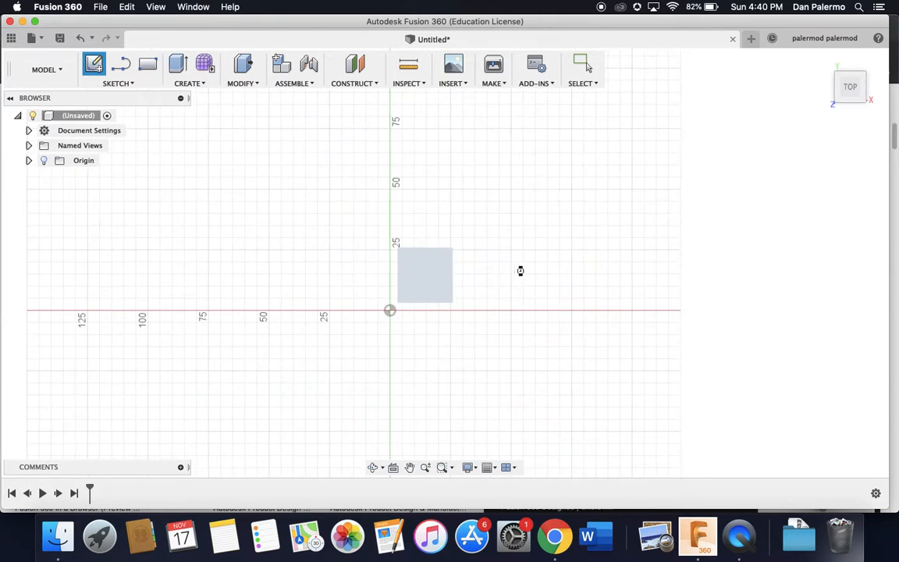
scroll(426, 299, up, 2)
scroll(425, 301, up, 3)
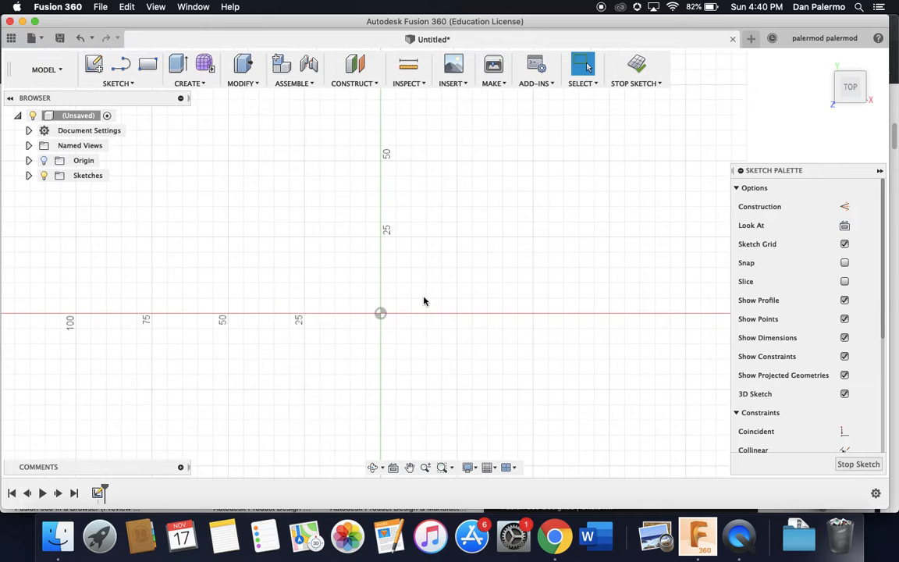
scroll(425, 302, down, 3)
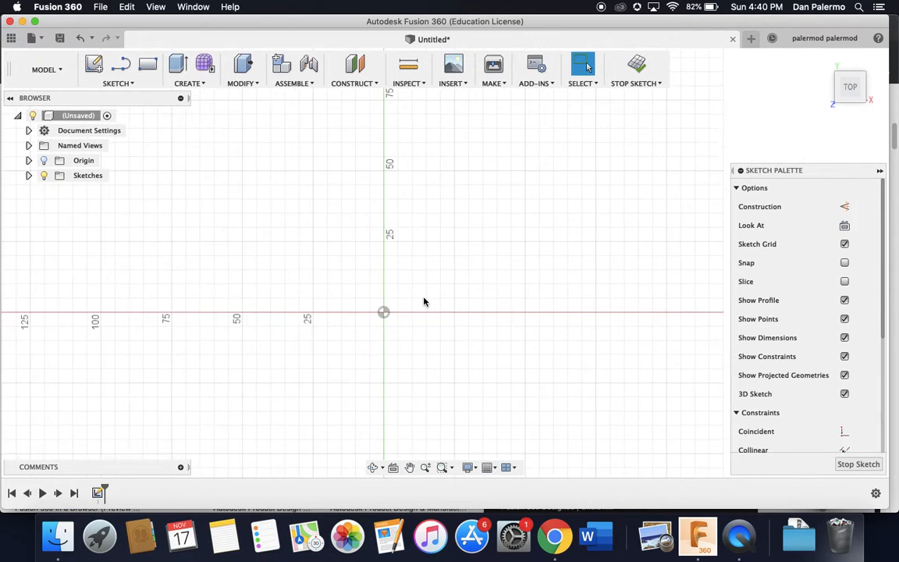
scroll(423, 301, up, 3)
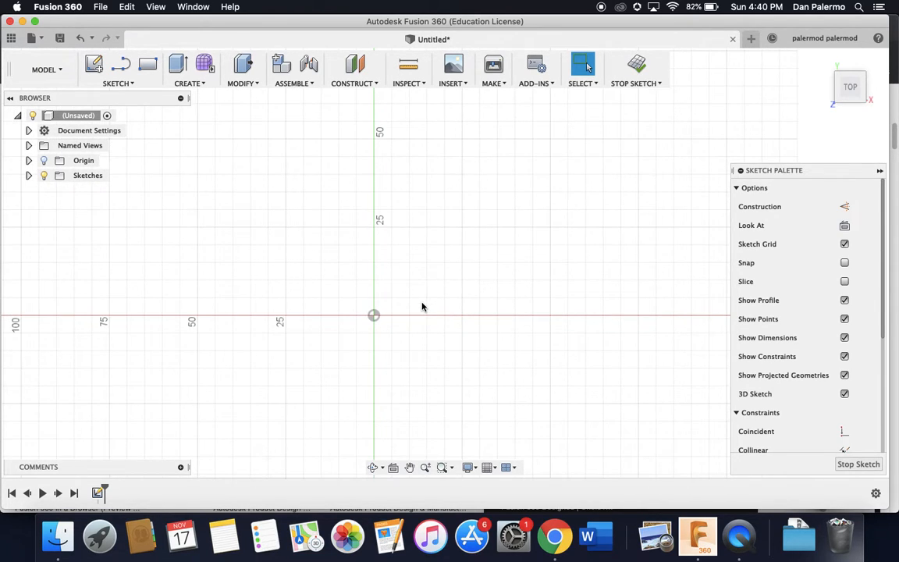
scroll(422, 302, down, 1)
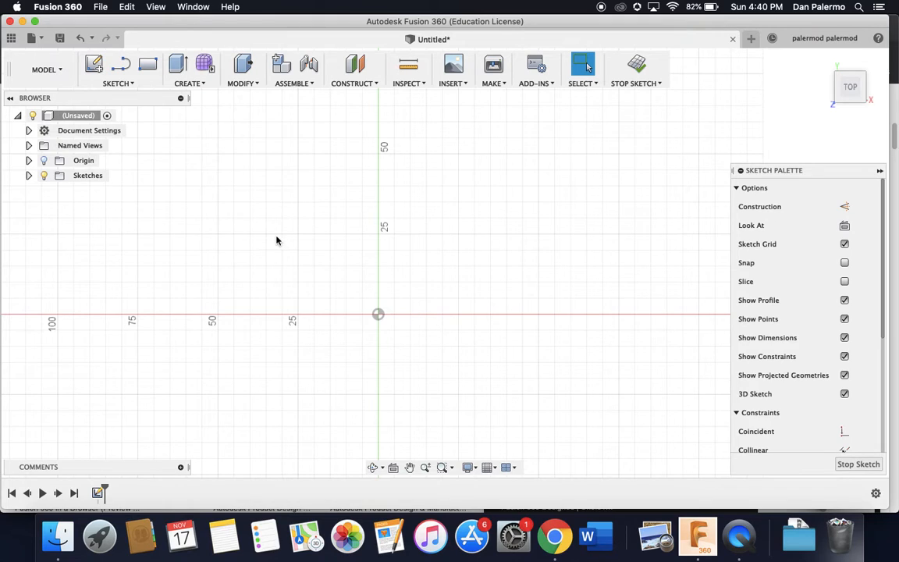
click(129, 84)
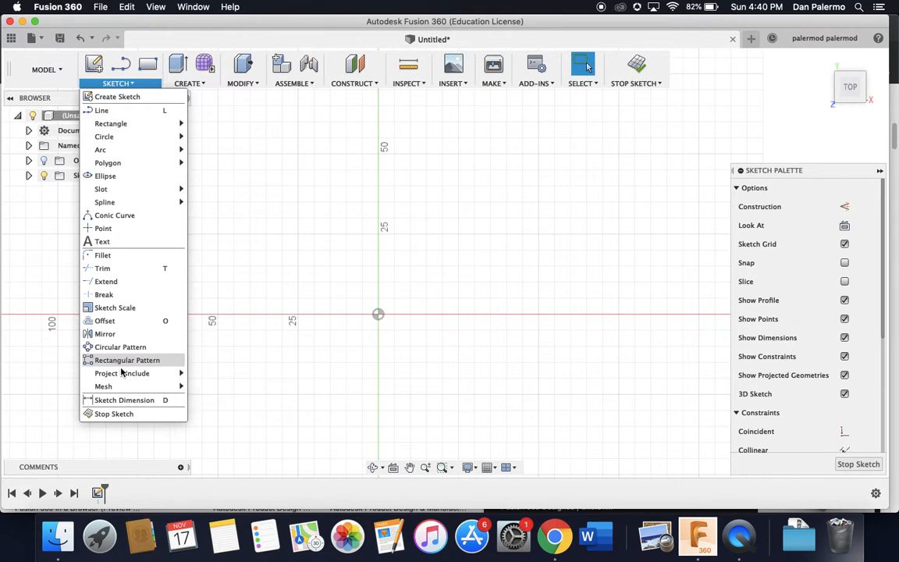
mouse_move(146, 204)
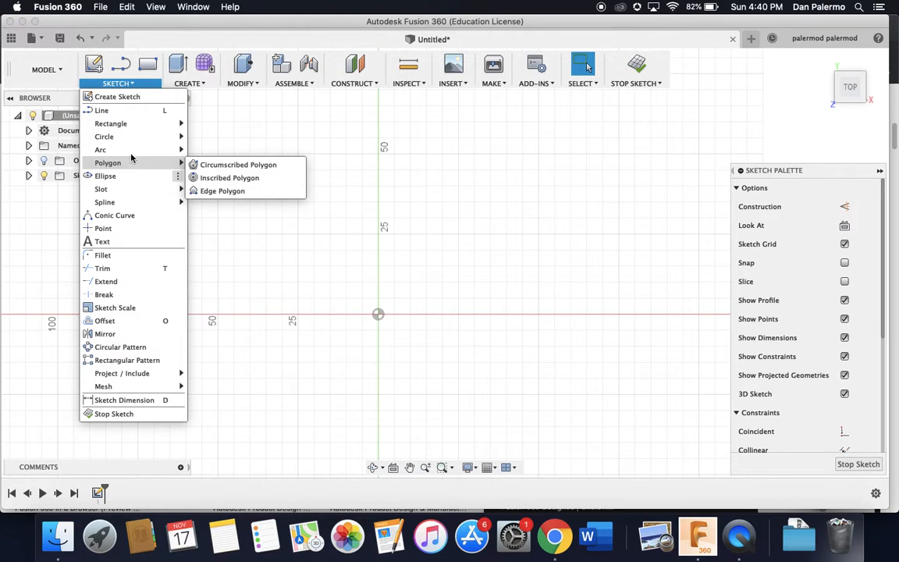
mouse_move(131, 136)
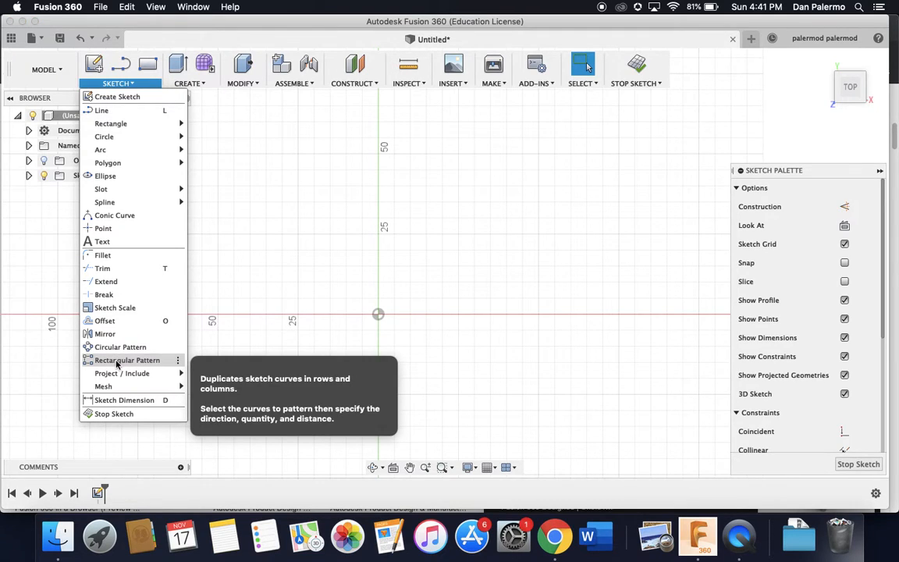
mouse_move(112, 376)
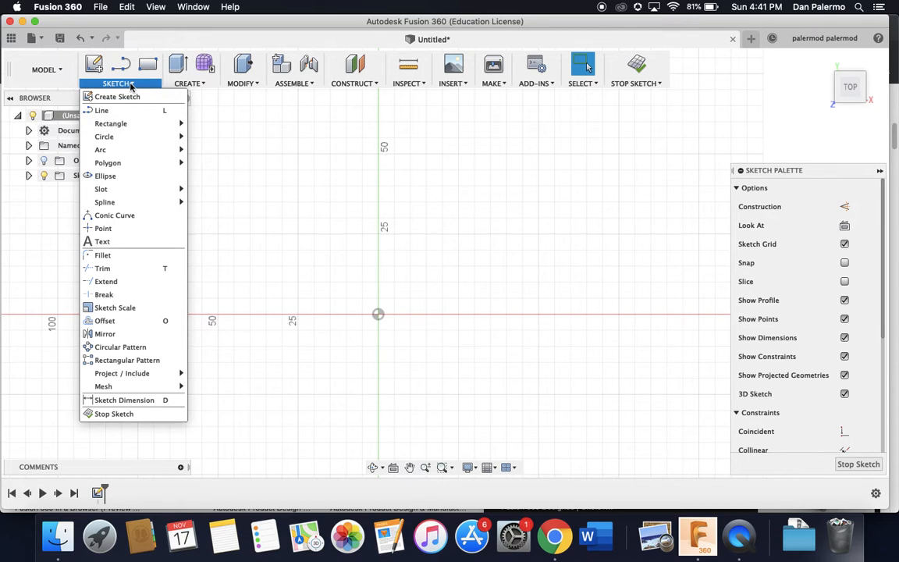
mouse_move(130, 125)
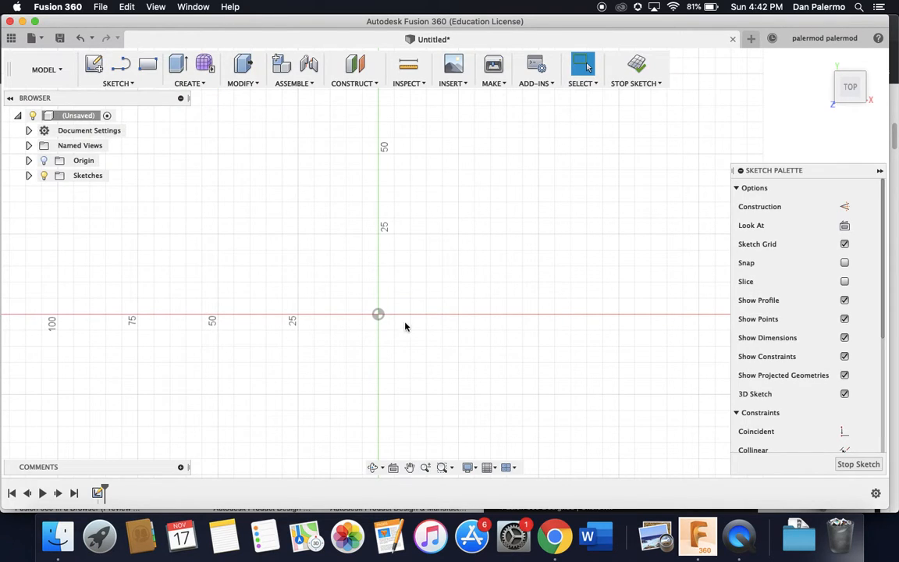
Draw a two-point rectangle from the origin, 100 mm wide and 35 mm high
key(r)
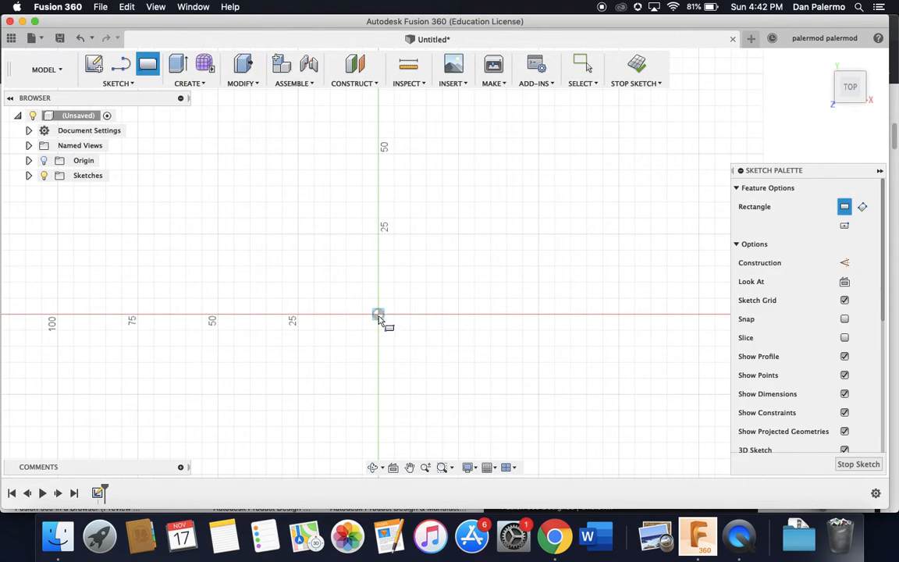
click(378, 314)
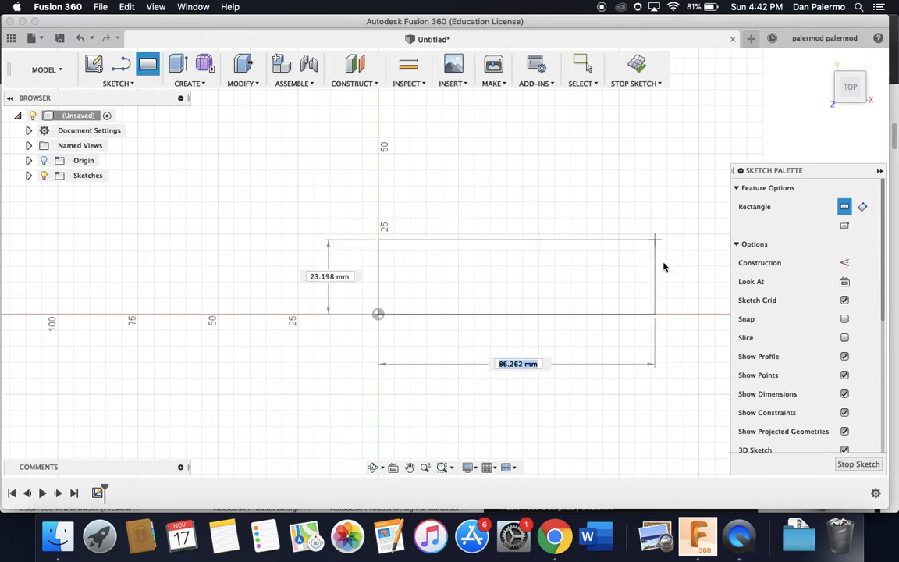
text(100)
key(Tab)
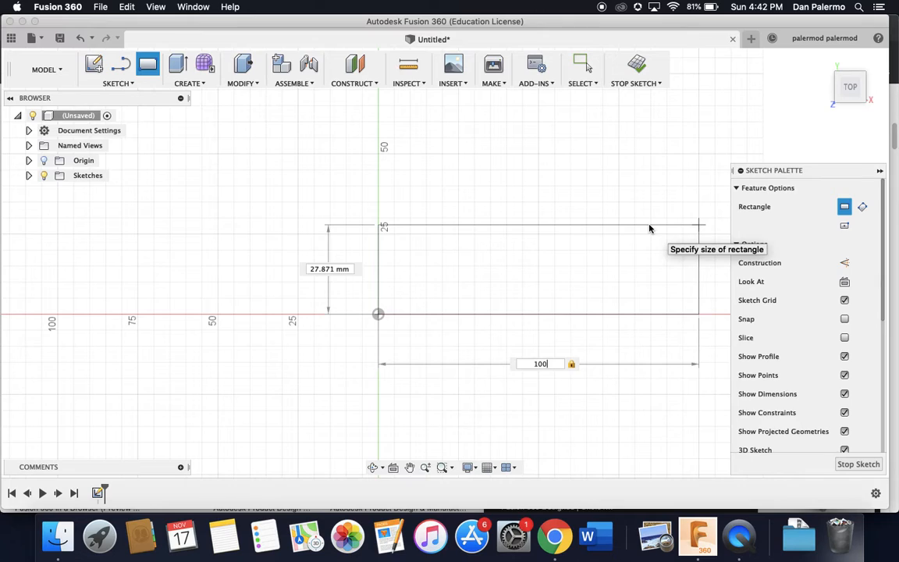
key(Tab)
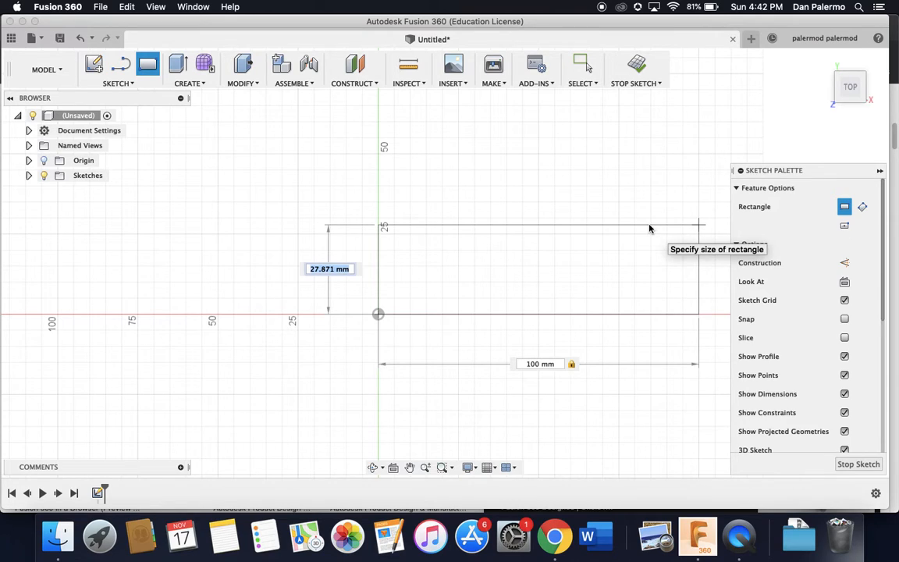
text(35)
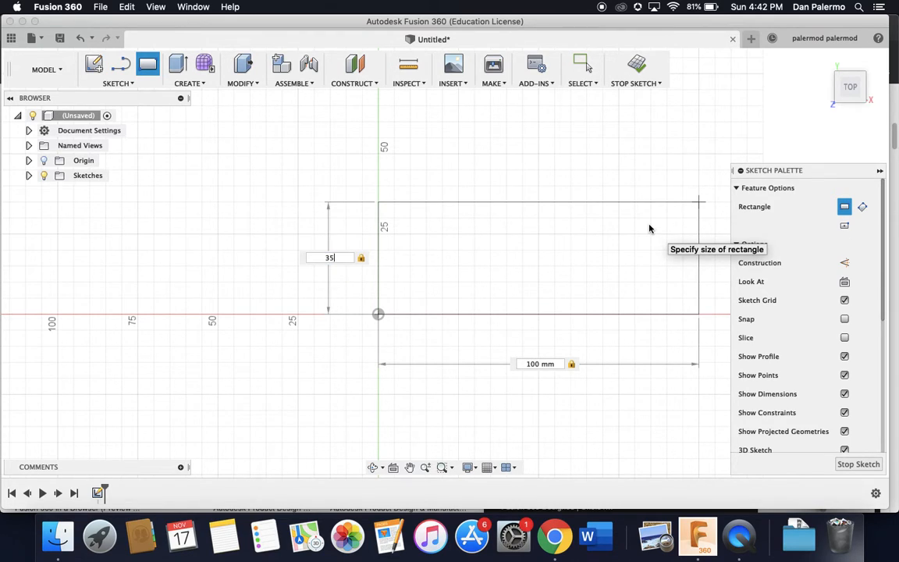
key(Tab)
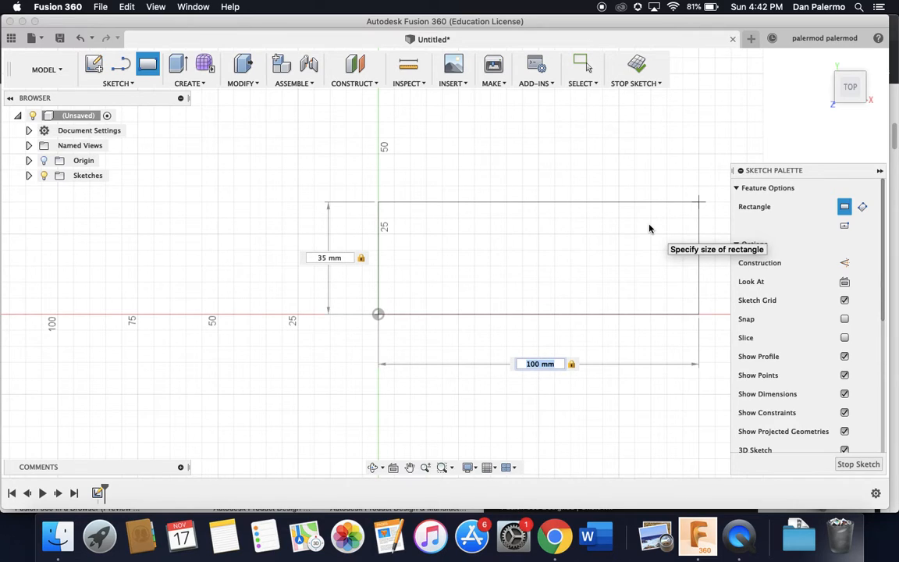
key(Return)
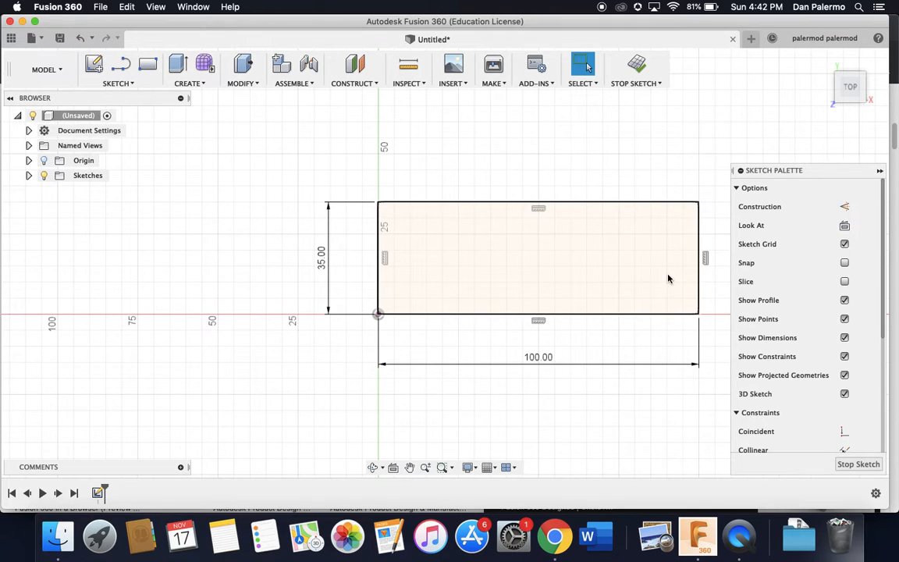
Examine the rectangle sketch by panning, zooming and orbiting, and look at it from the front and from the top
mouse_move(668, 279)
middle_down()
mouse_move(586, 267)
mouse_move(531, 269)
mouse_move(518, 281)
middle_up()
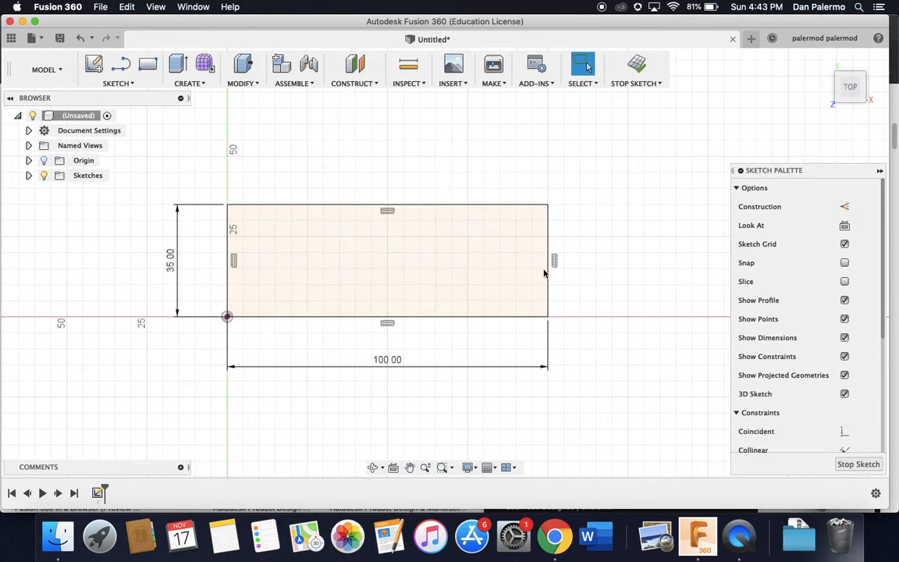
scroll(494, 274, up, 3)
scroll(494, 274, up, 1)
scroll(496, 272, down, 4)
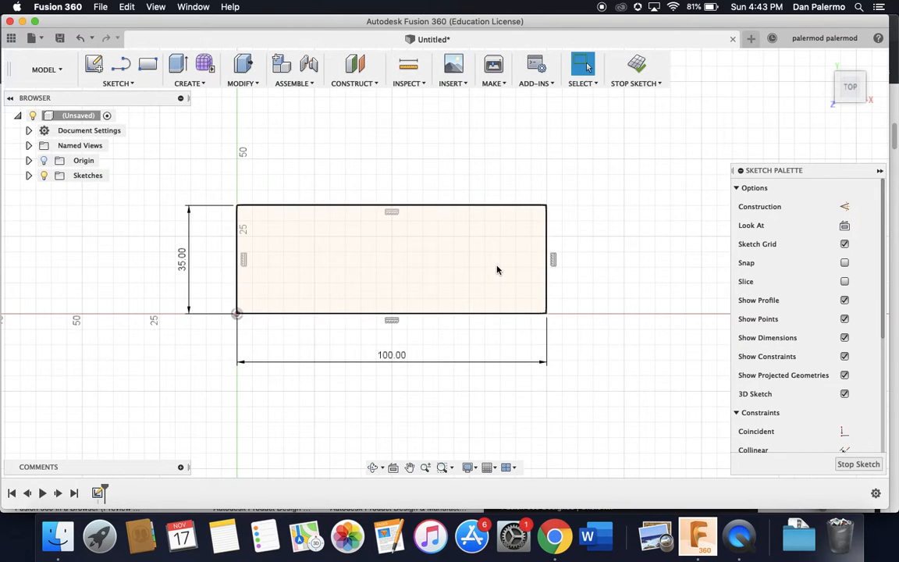
mouse_move(498, 270)
middle_down()
mouse_move(504, 283)
mouse_move(510, 237)
mouse_move(495, 265)
mouse_move(507, 239)
middle_up()
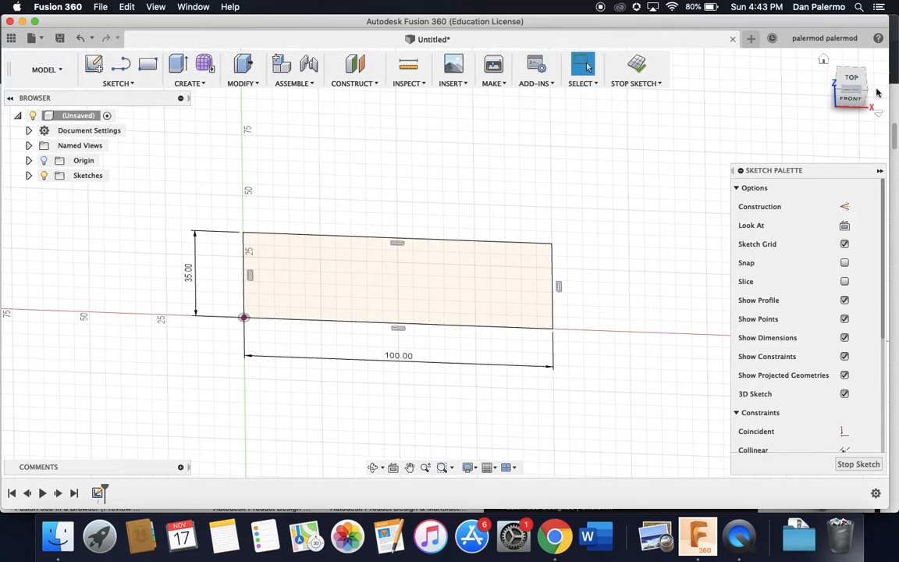
click(853, 79)
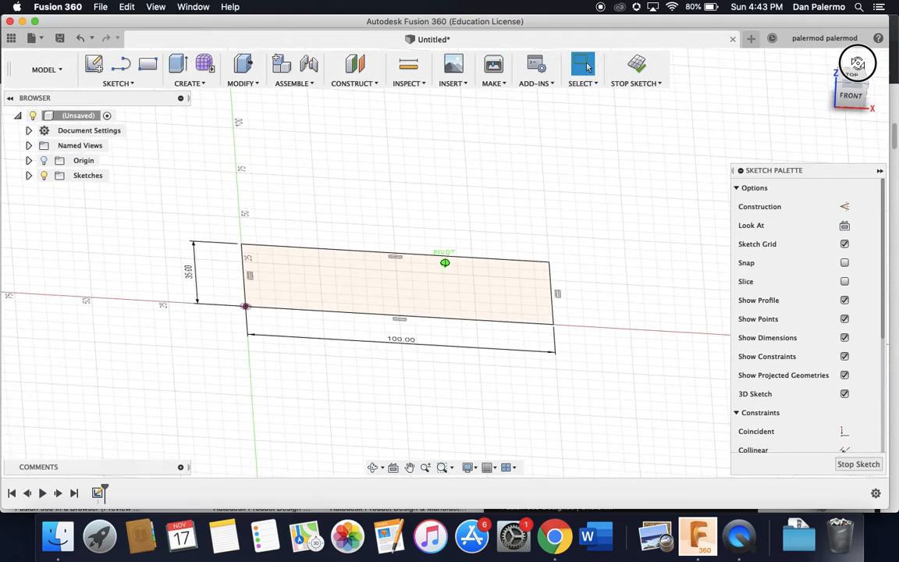
mouse_move(833, 92)
mouse_down()
mouse_move(823, 84)
mouse_move(829, 72)
mouse_move(853, 83)
mouse_move(831, 80)
mouse_move(851, 63)
mouse_move(857, 86)
mouse_move(835, 94)
mouse_move(850, 94)
mouse_up()
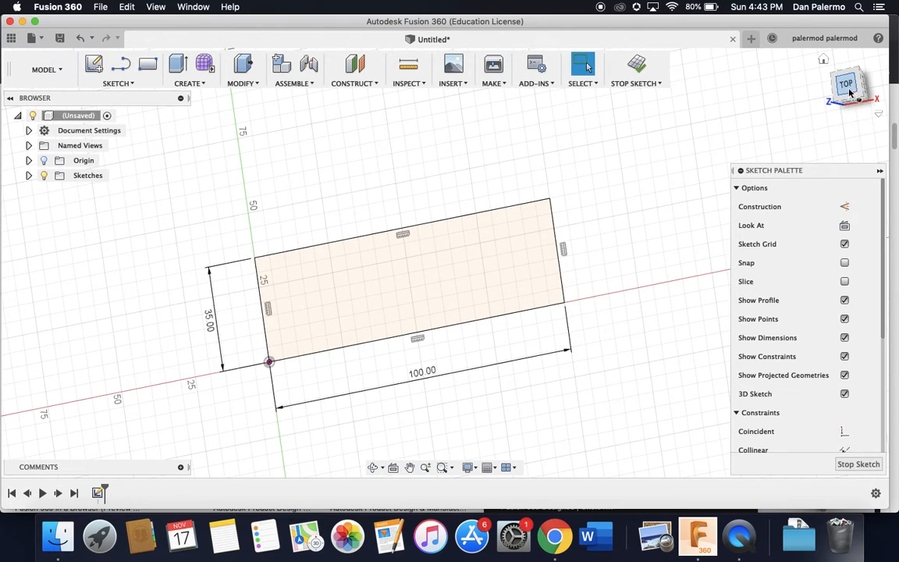
click(847, 88)
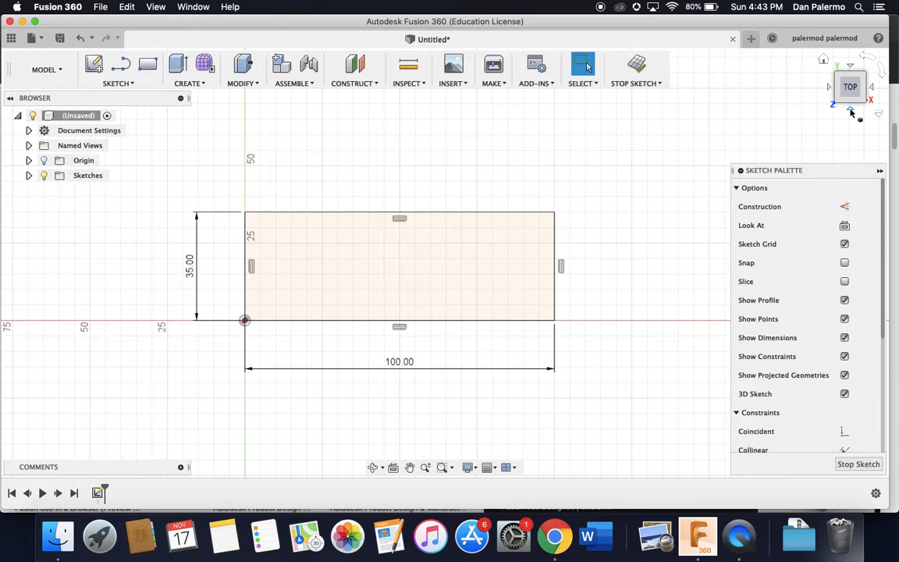
click(853, 113)
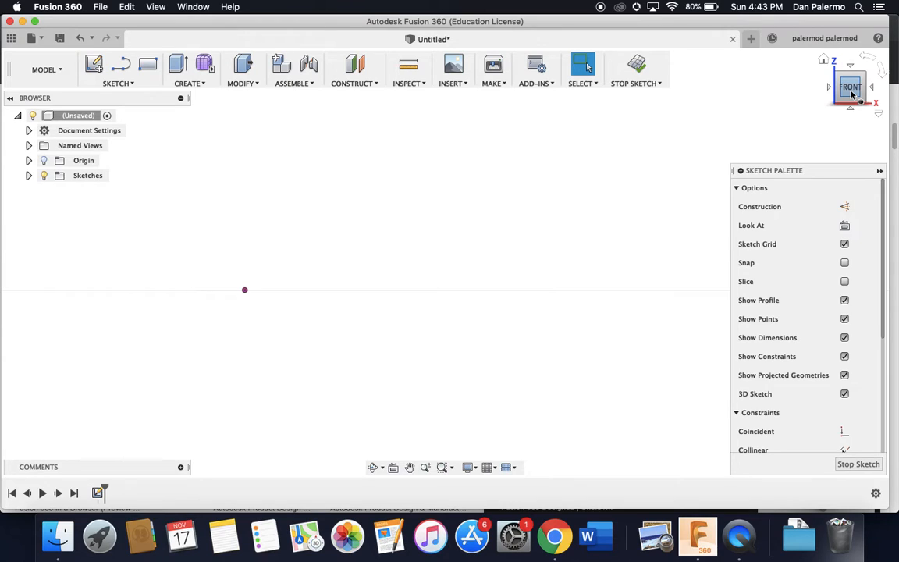
click(245, 291)
click(853, 68)
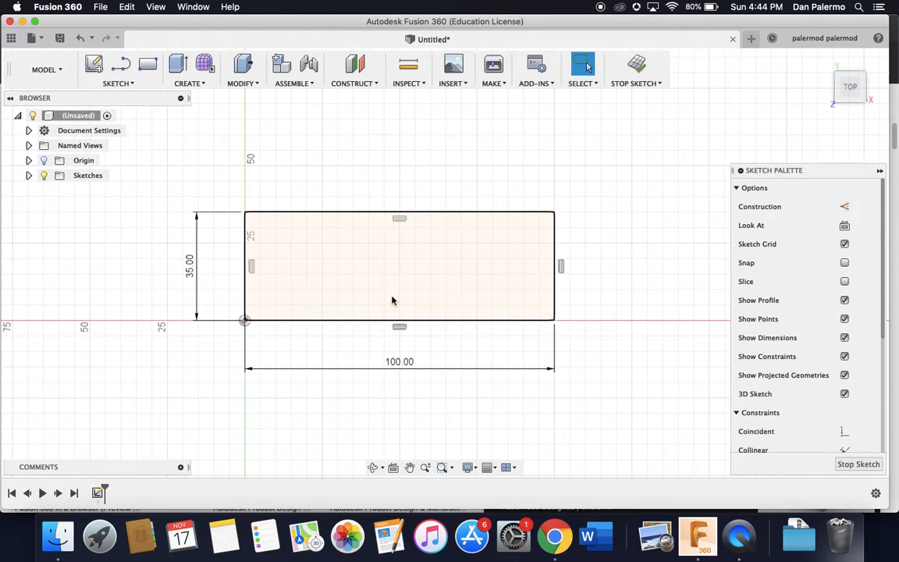
Delete the entire rectangle together with its dimensions from the sketch
drag(612, 203, 118, 385)
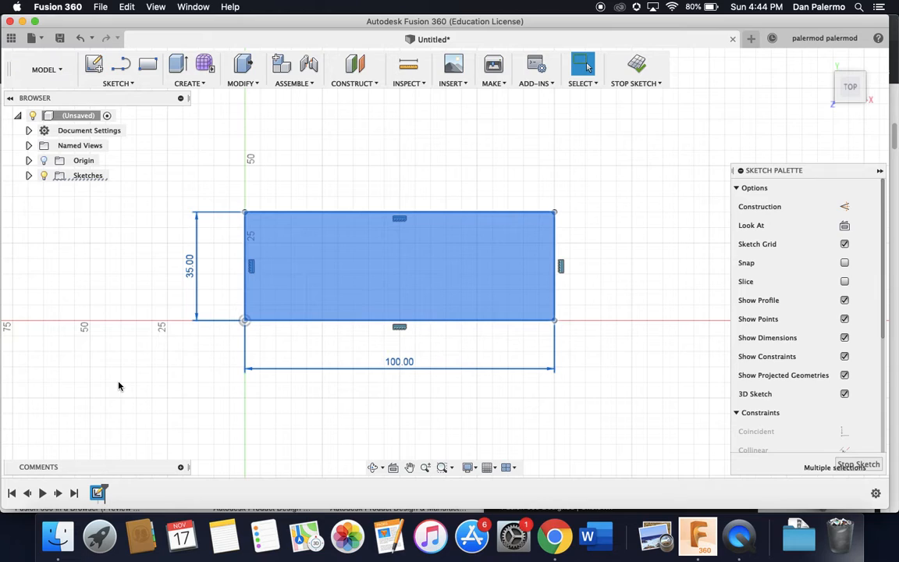
key(Delete)
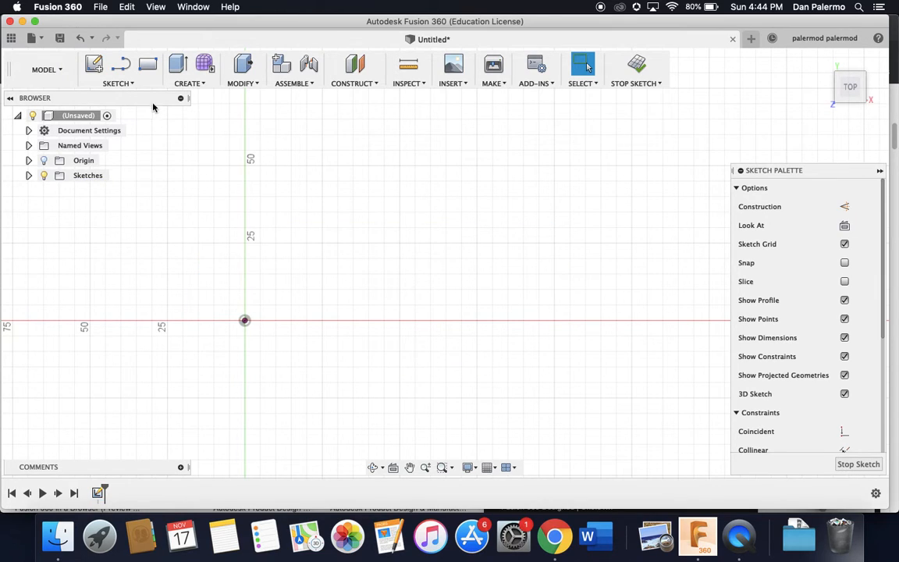
Draw a two-point rectangle freehand from the origin, about 103 mm wide and 39 mm high
key(r)
click(244, 320)
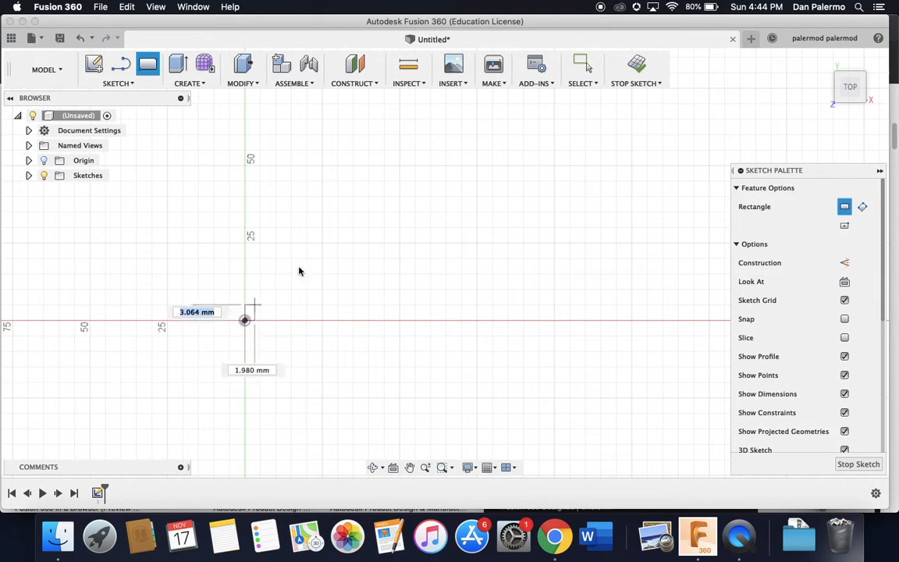
click(563, 199)
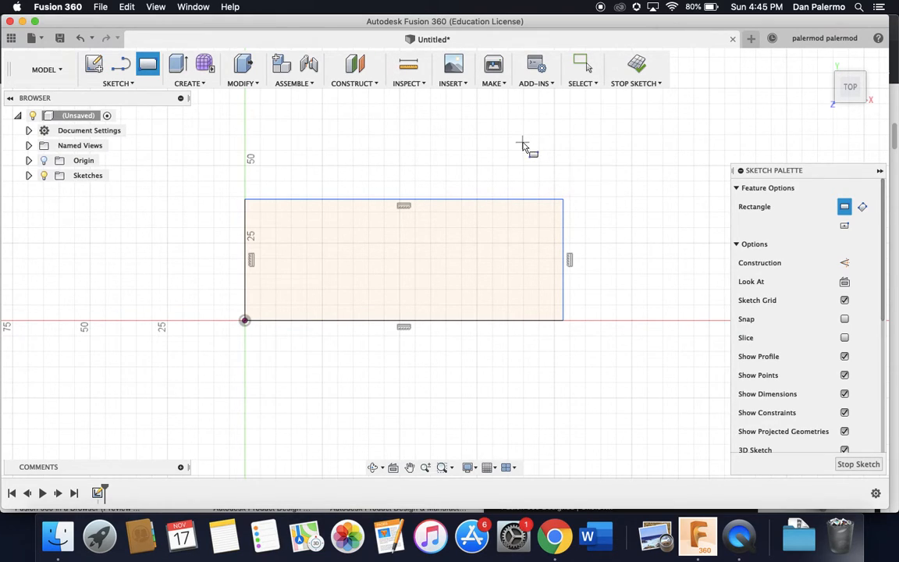
Dimension the rectangle's top edge with Sketch Dimension, placing the dimension above it and setting the width to 100 mm
click(141, 83)
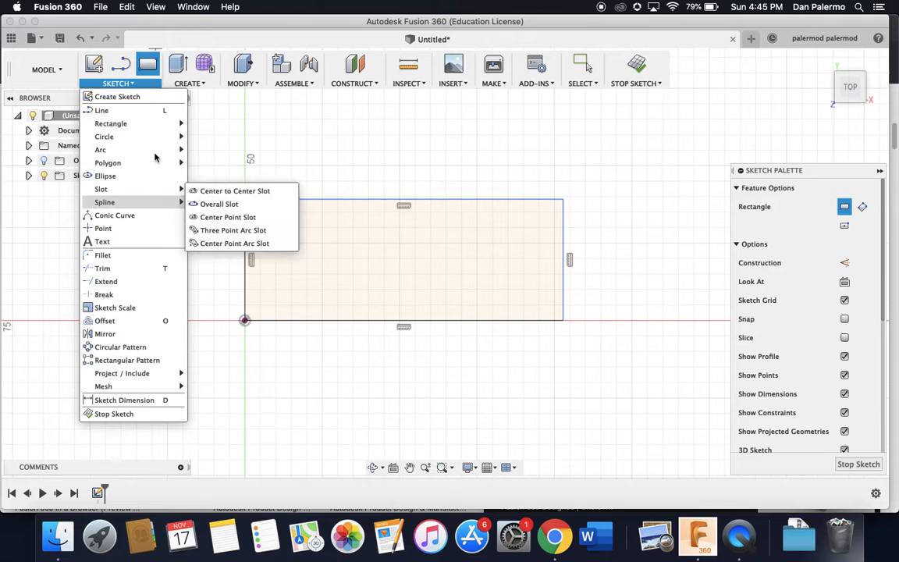
click(131, 84)
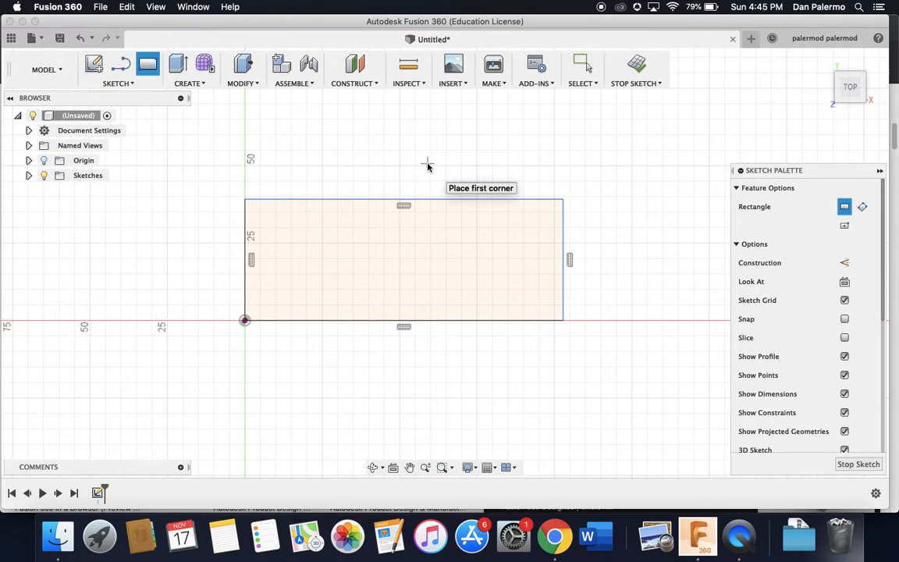
key(Escape)
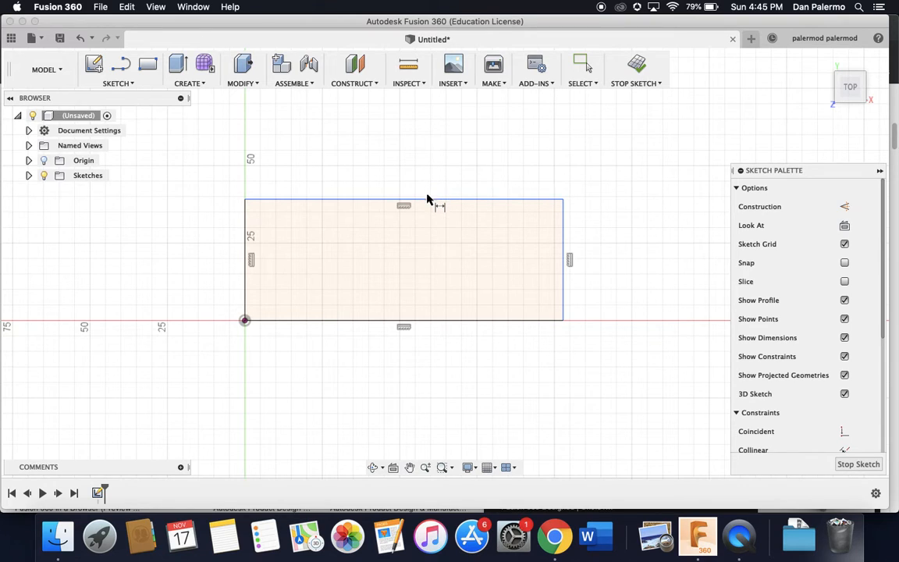
click(429, 200)
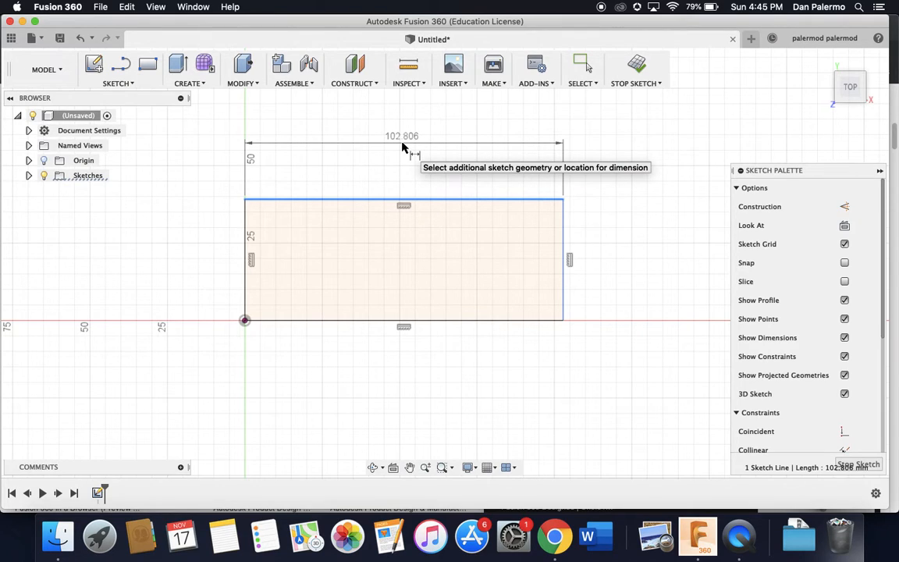
click(403, 148)
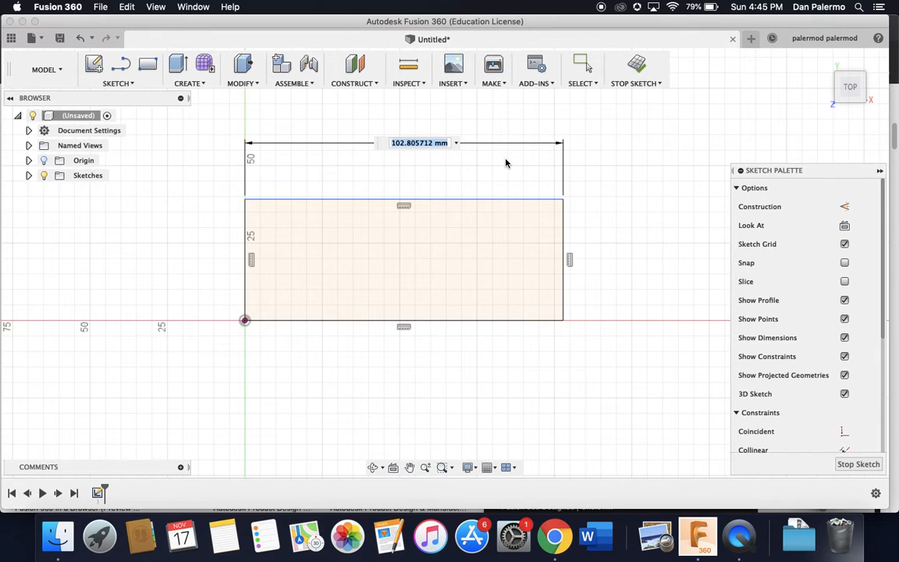
text(100)
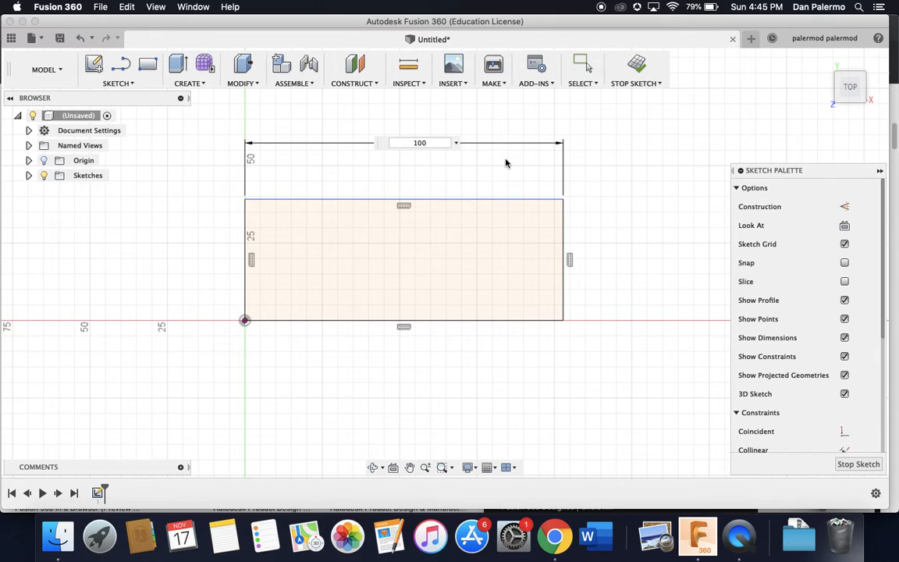
key(Return)
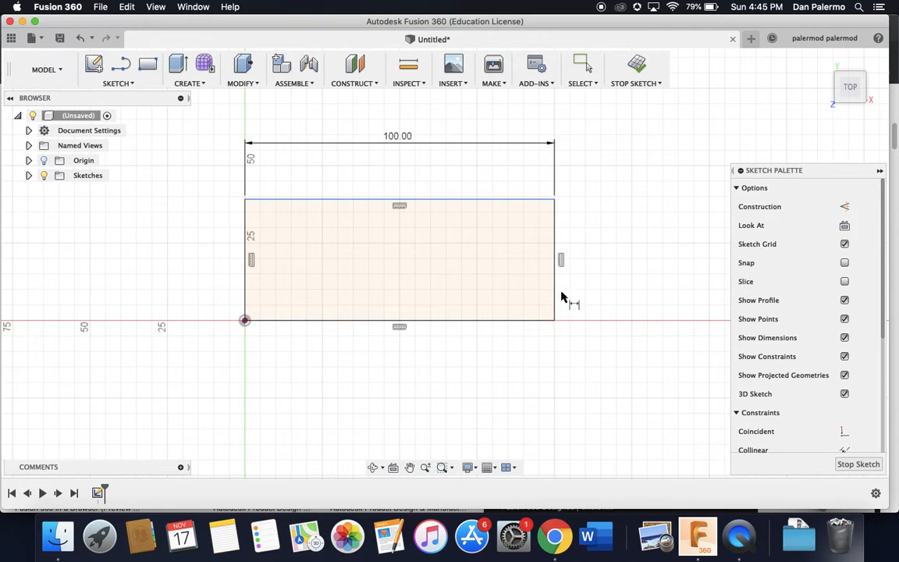
Dimension the rectangle's right edge, placing the dimension beside it and setting the height to 35 mm
click(555, 236)
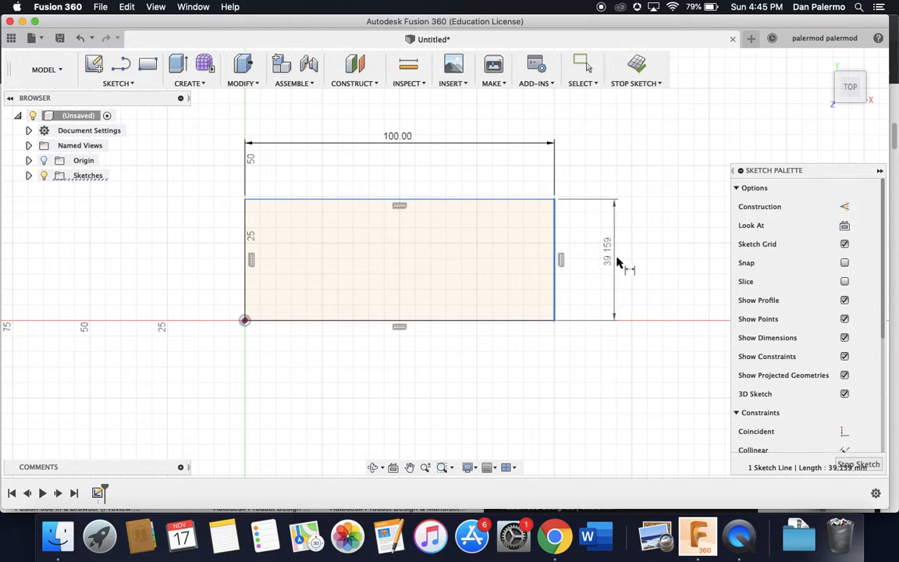
click(626, 268)
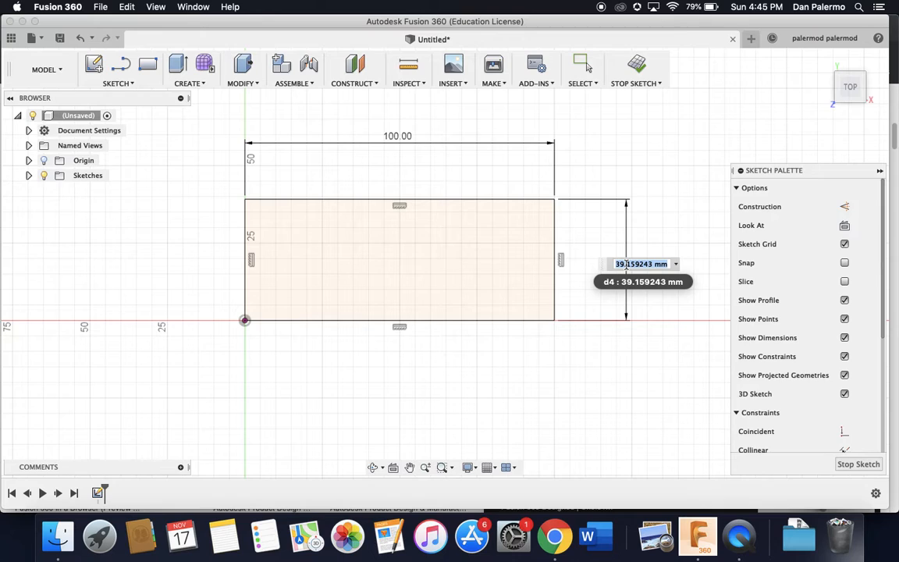
text(3)
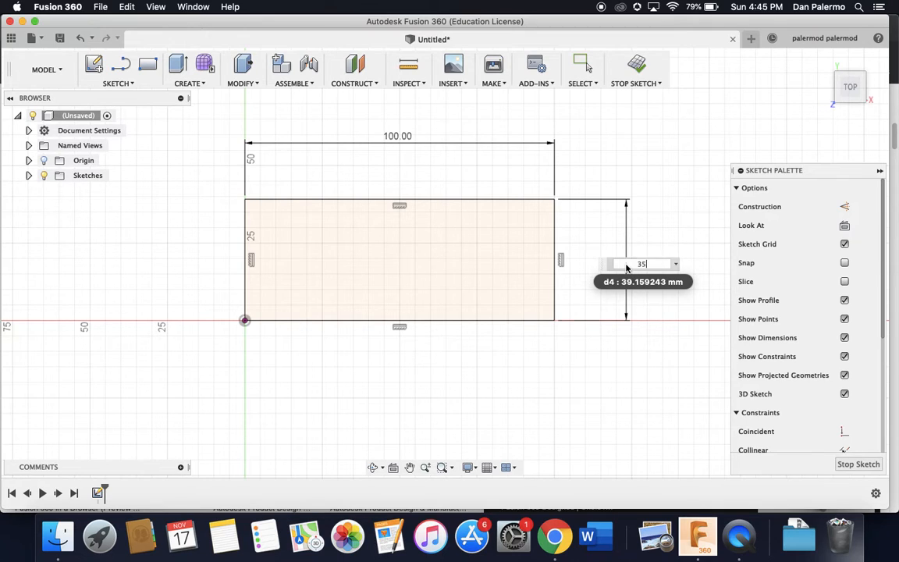
text(5)
key(Return)
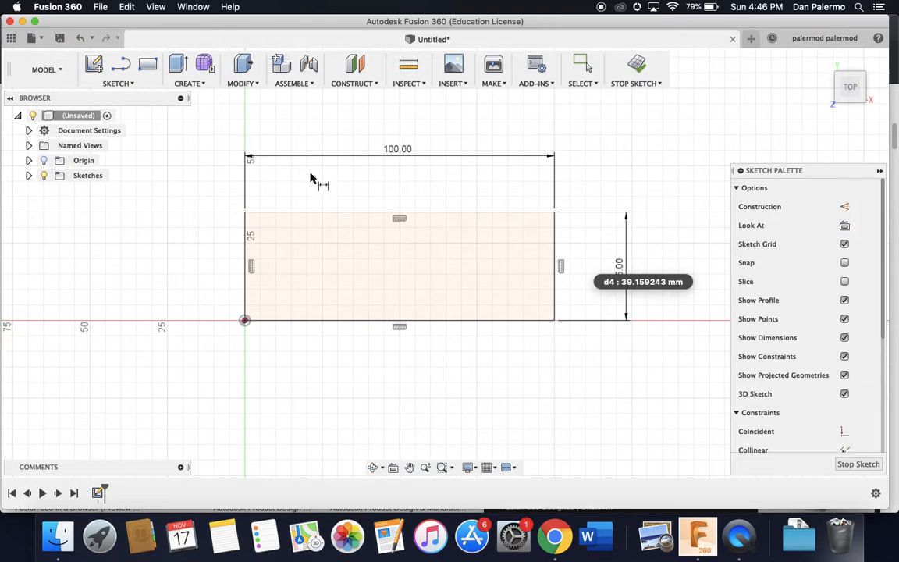
Enter 35 mm as the value of the rectangle's height dimension
text(35)
key(Return)
Draw a center-diameter circle freehand inside the rectangle near its left end, about 15.4 mm in diameter
click(143, 83)
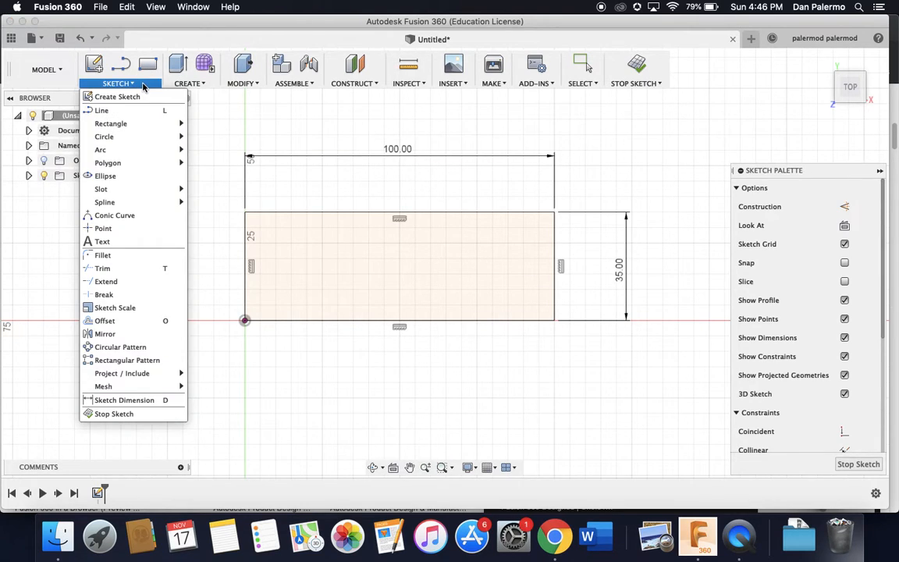
mouse_move(116, 138)
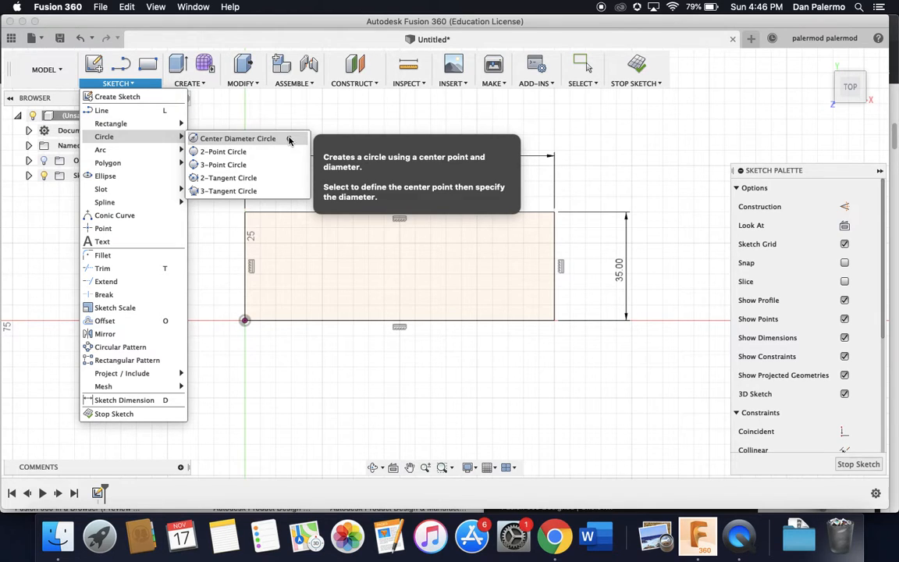
click(336, 27)
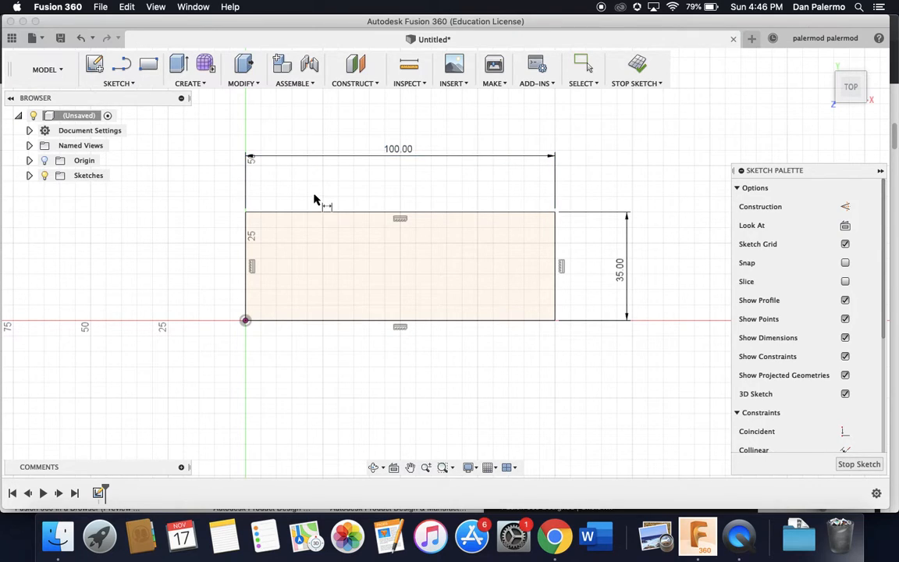
key(c)
click(300, 266)
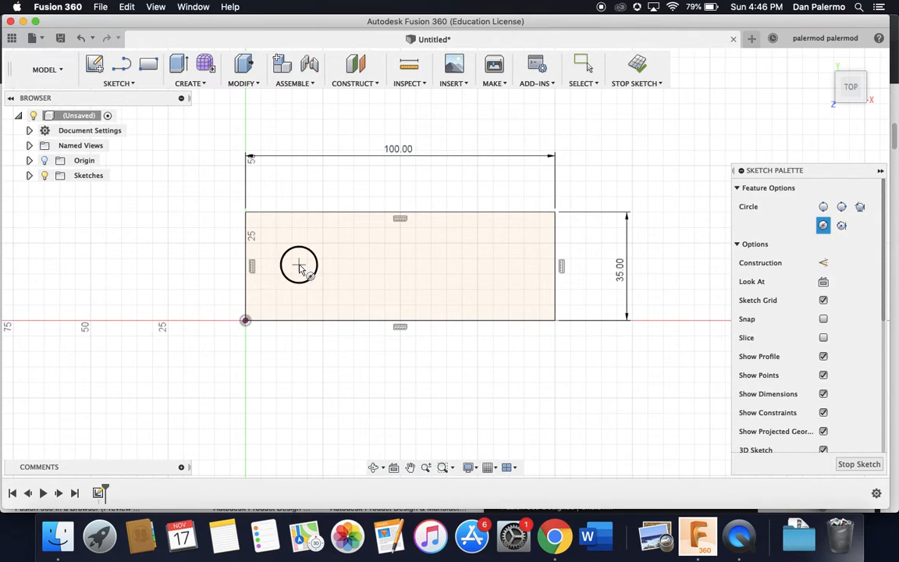
click(315, 283)
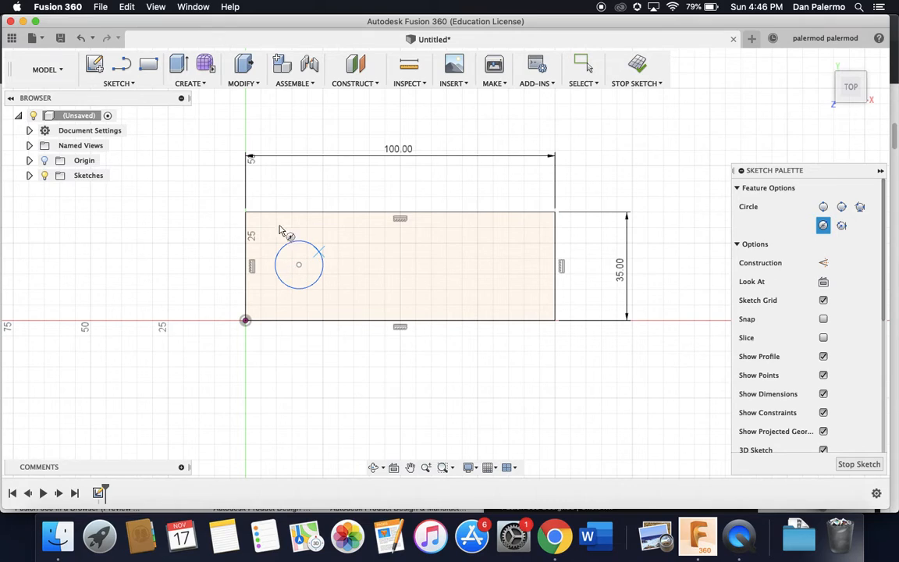
click(304, 267)
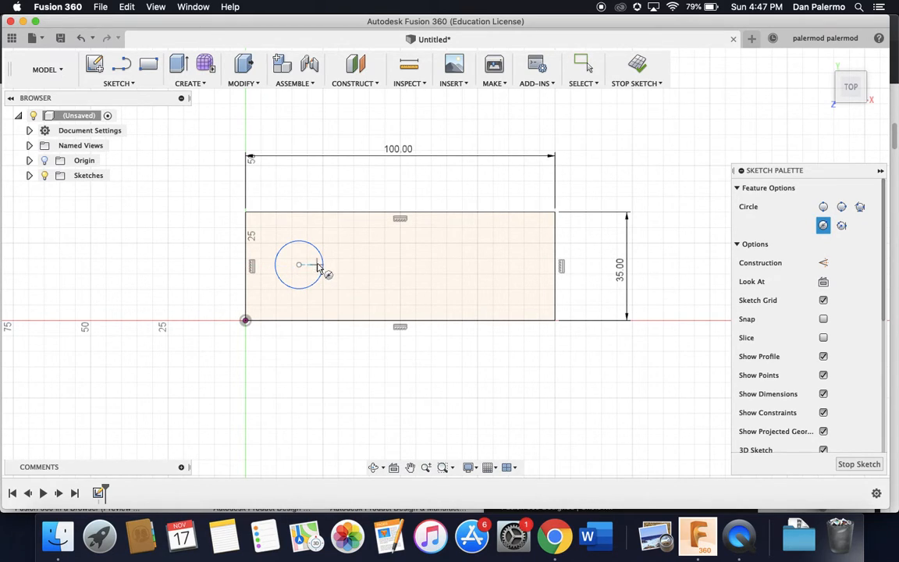
click(320, 268)
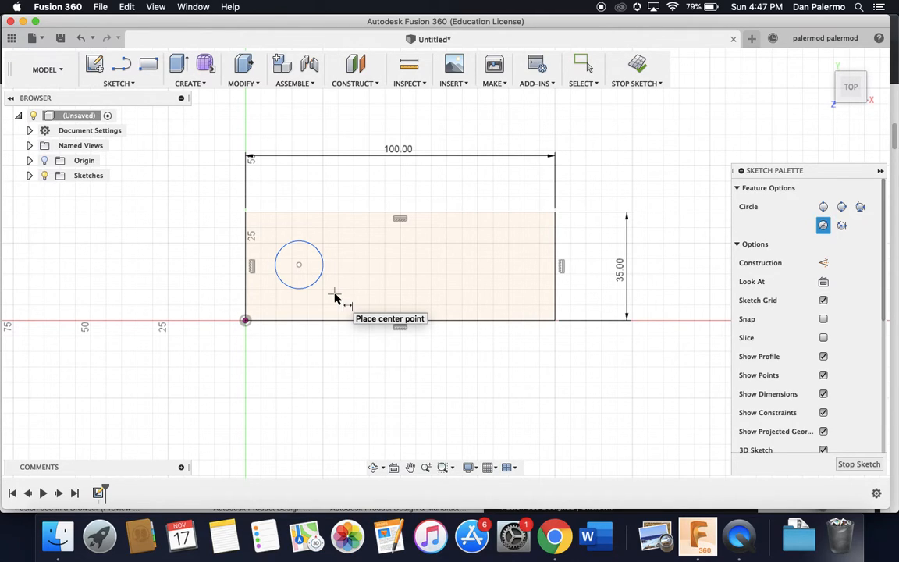
Dimension the circle with Sketch Dimension, placing the dimension at its lower right and setting the diameter to 15 mm
key(d)
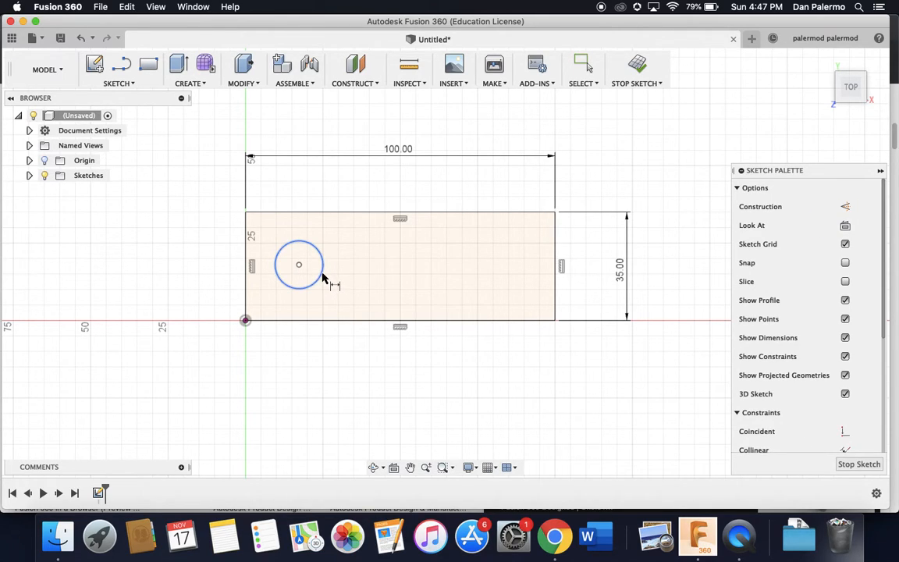
click(322, 277)
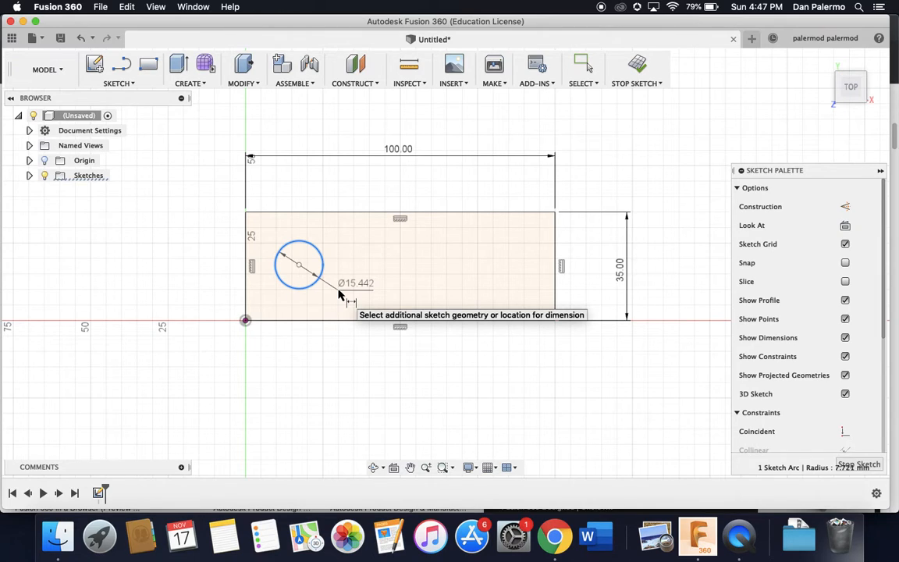
click(339, 295)
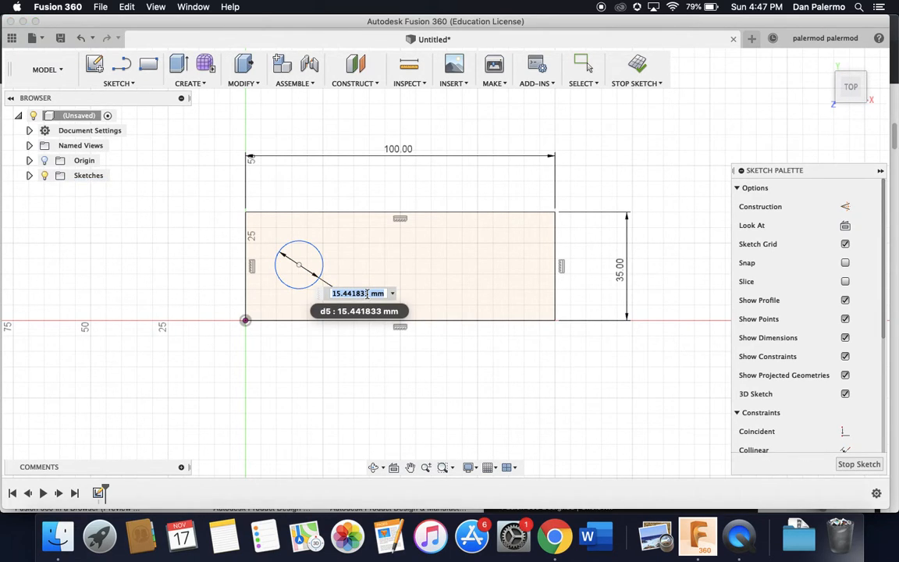
text(15)
key(Return)
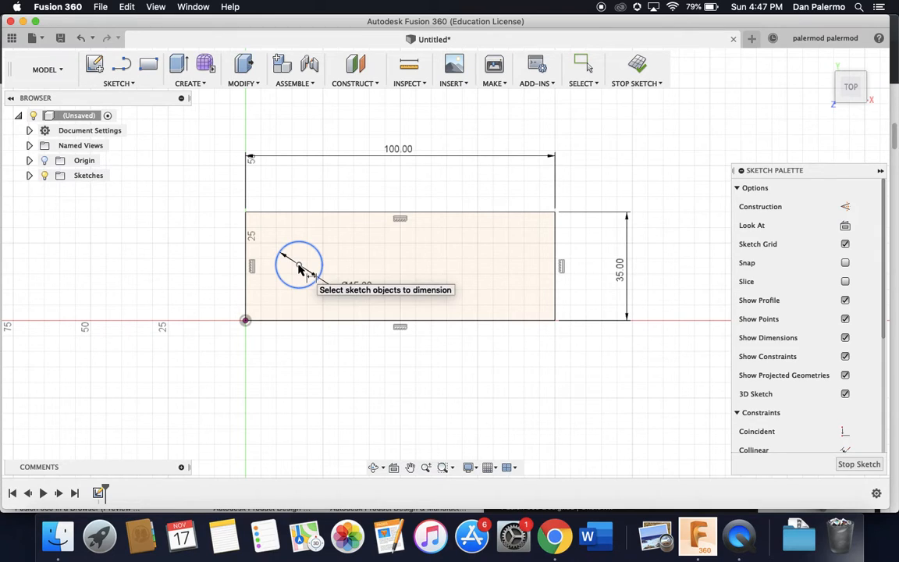
Dimension the circle's center from the rectangle's top edge, placing the dimension above the rectangle and setting the distance to 20 mm
click(304, 215)
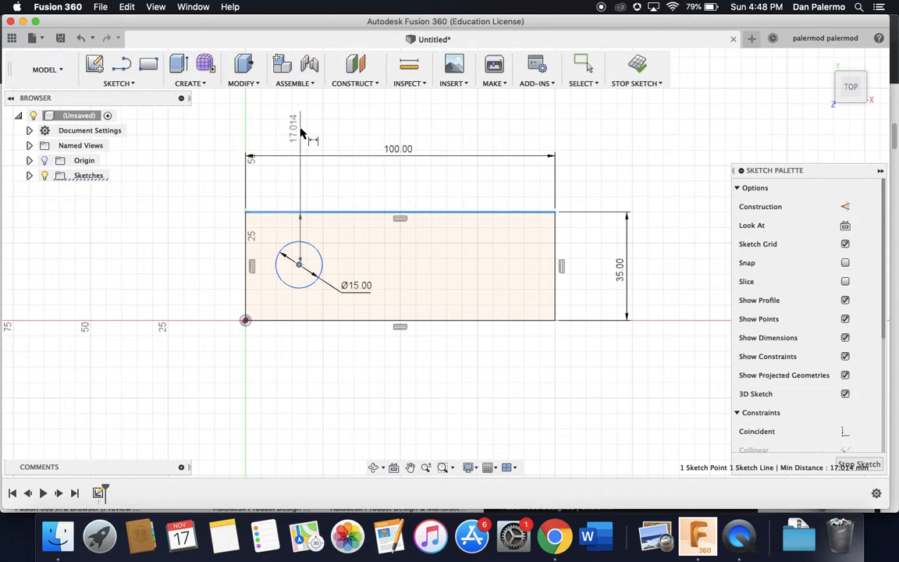
click(301, 134)
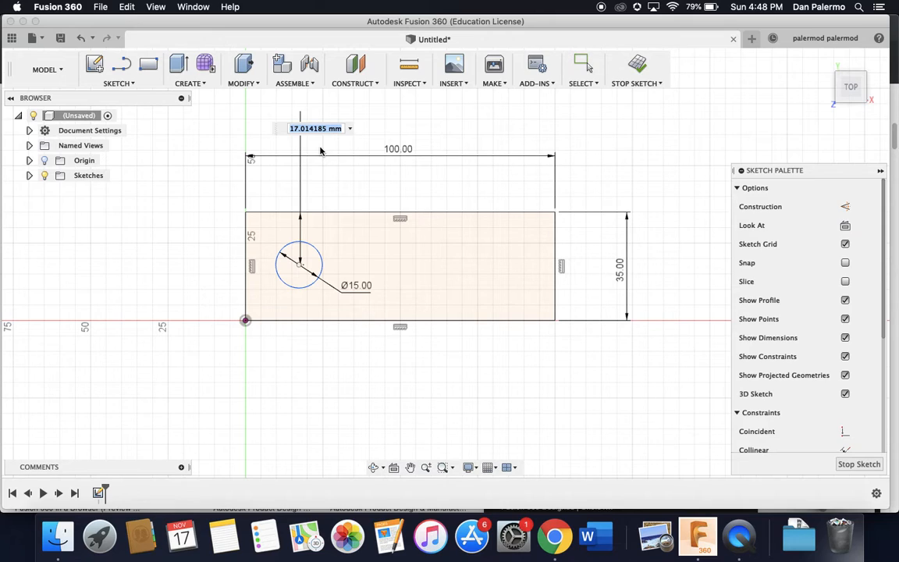
text(20)
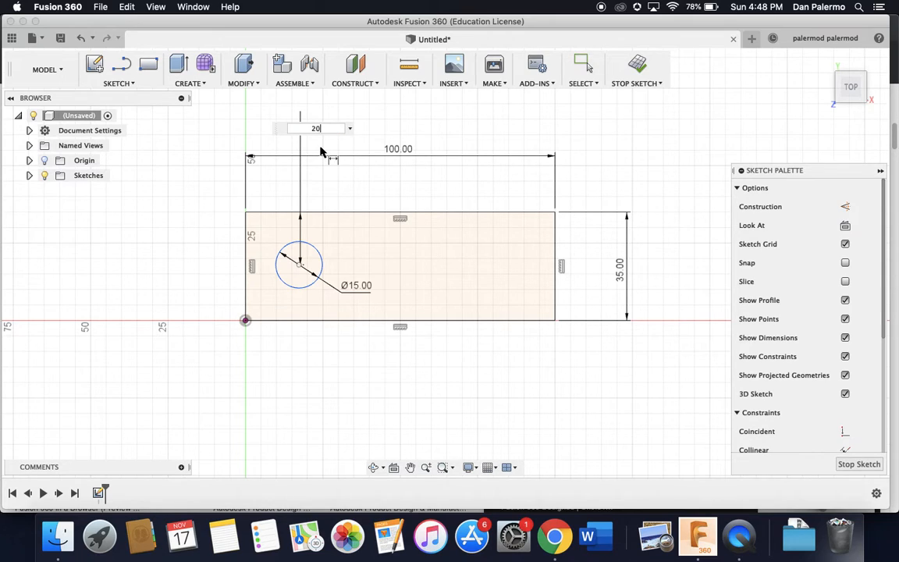
key(Return)
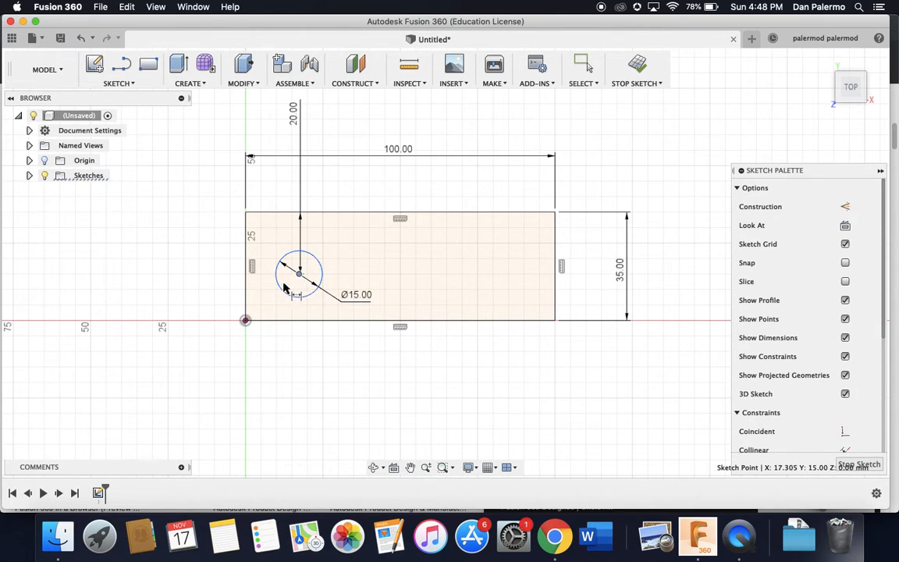
Dimension the circle's center from the rectangle's left edge, placing the dimension outside that edge and setting the distance to 20 mm
click(243, 283)
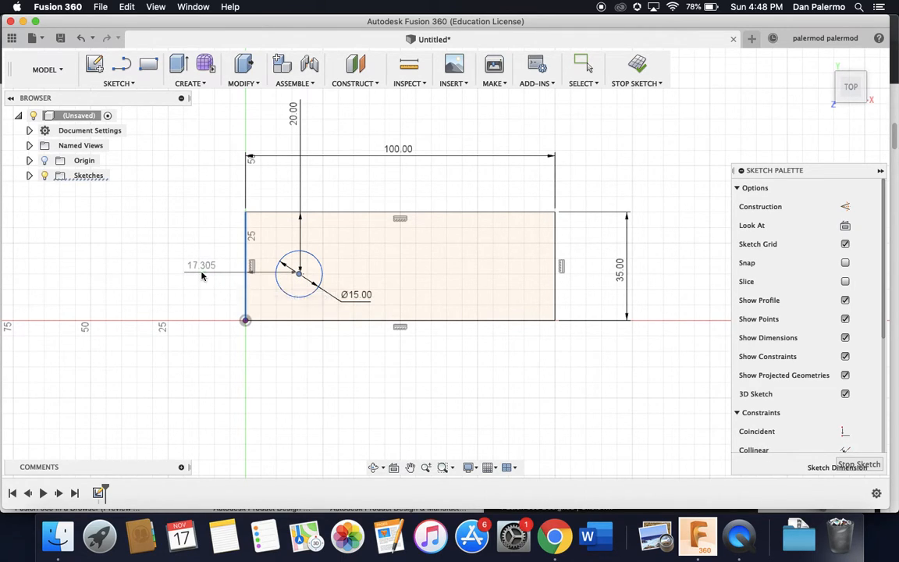
click(203, 275)
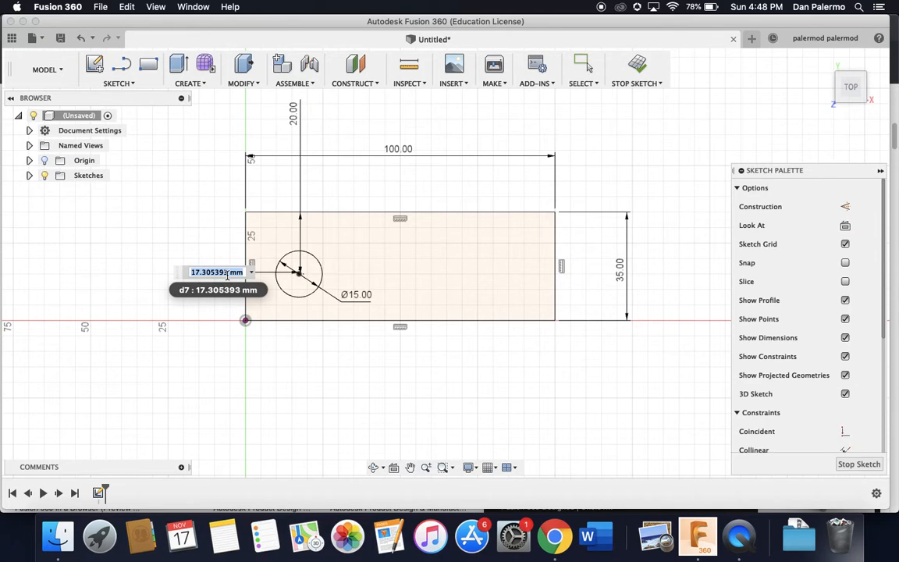
text(20)
key(Return)
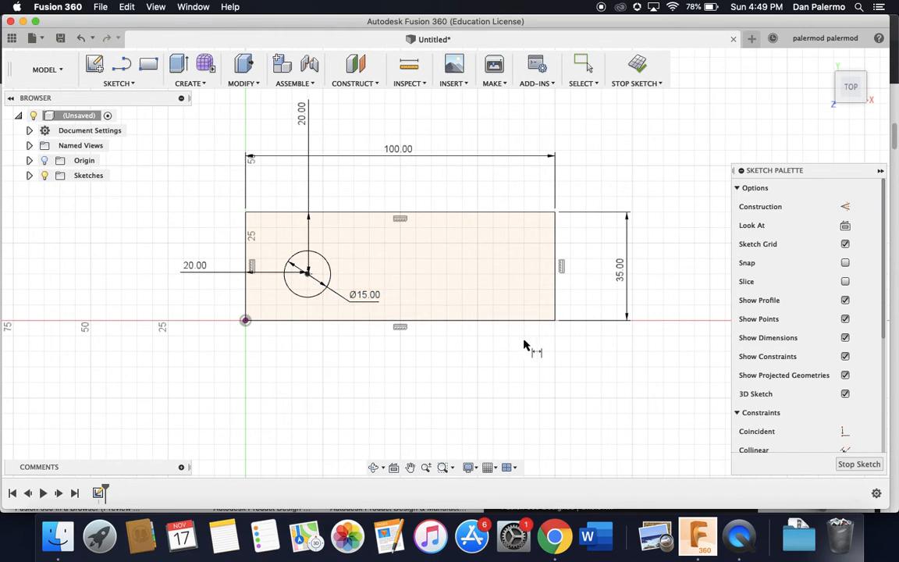
Draw a second center-diameter circle near the rectangle's right end and dimension its diameter to 15 mm
key(c)
click(509, 263)
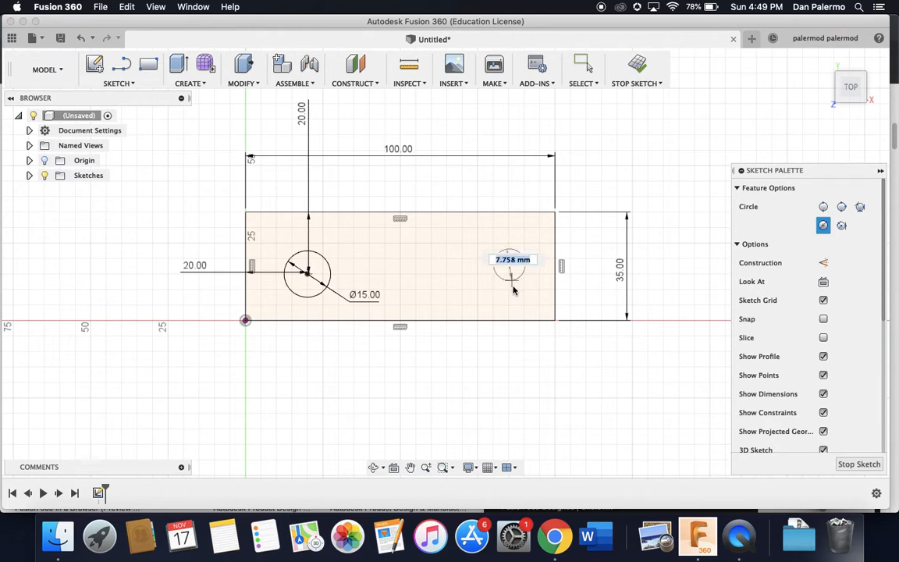
click(514, 291)
key(d)
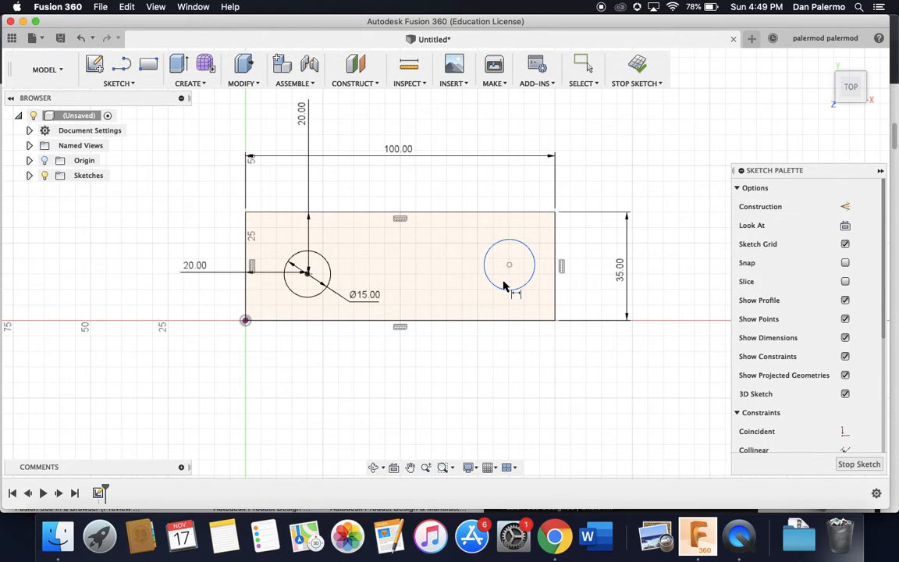
click(492, 281)
click(483, 300)
text(15)
key(Return)
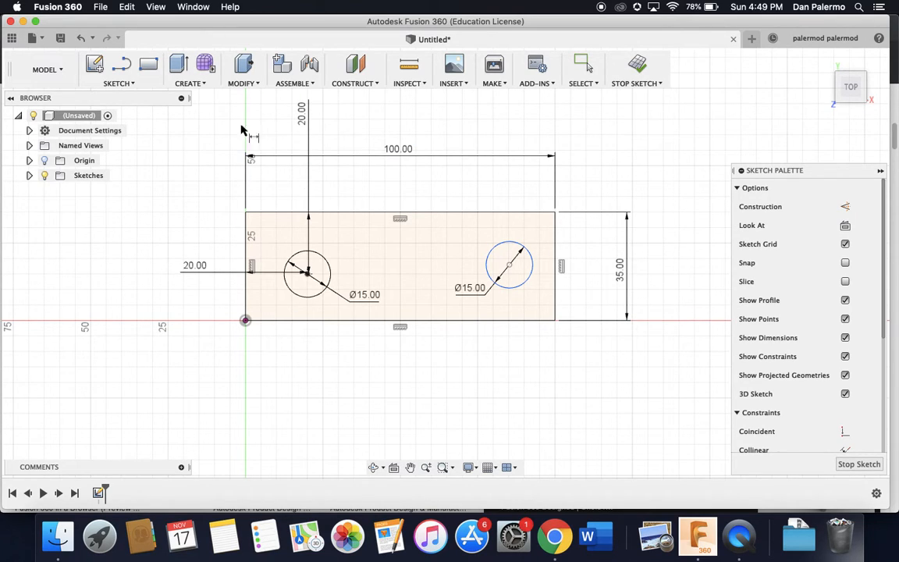
Delete the second circle near the rectangle's right end together with its diameter dimension
click(119, 83)
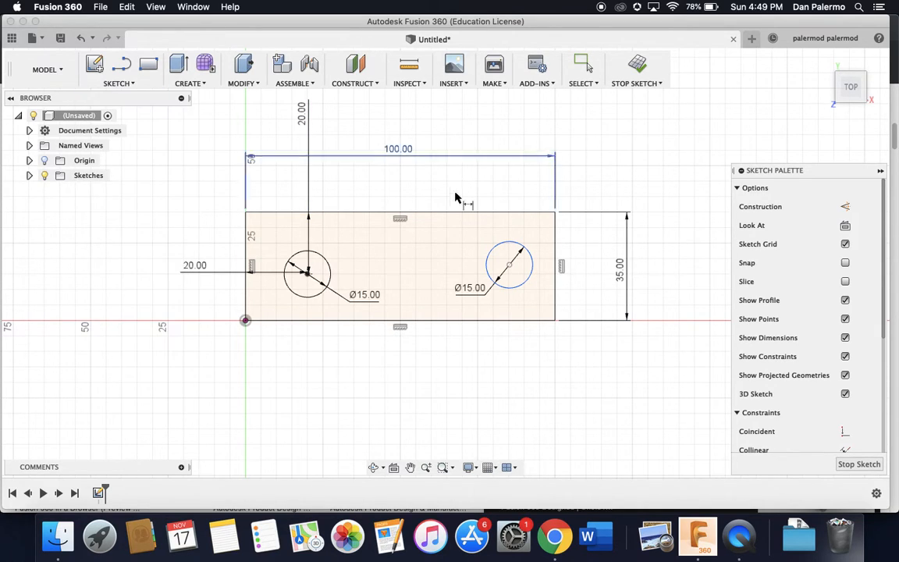
key(d)
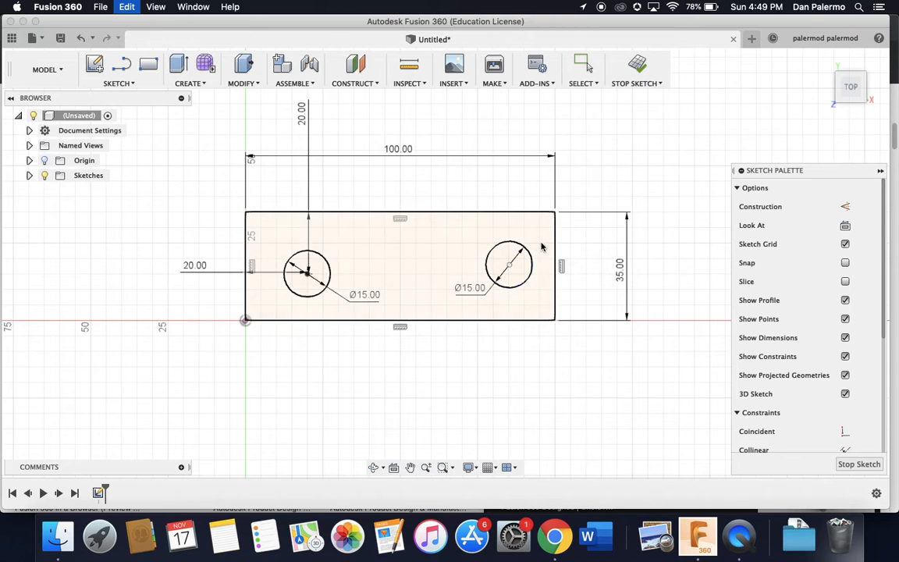
key(Escape)
drag(550, 236, 446, 307)
click(541, 304)
click(534, 269)
click(583, 337)
drag(521, 278, 543, 300)
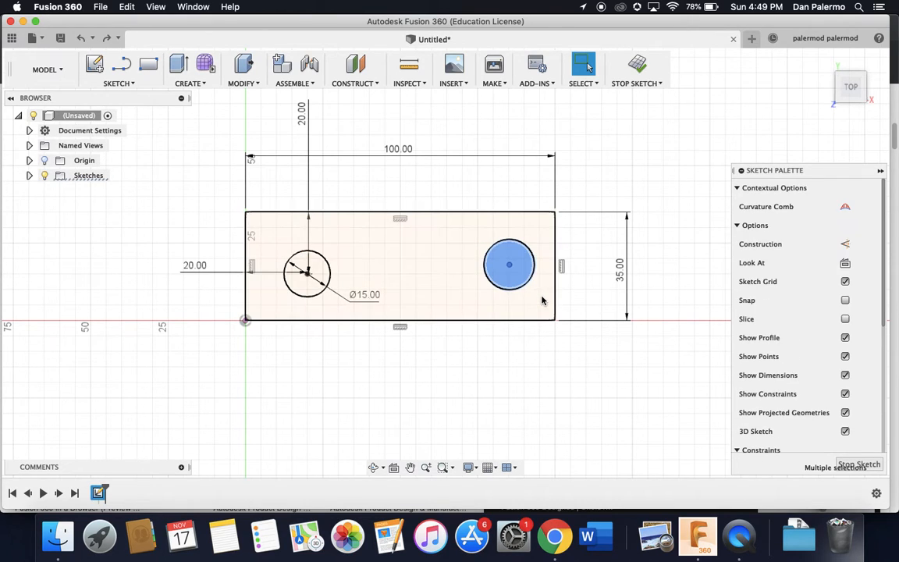
key(Delete)
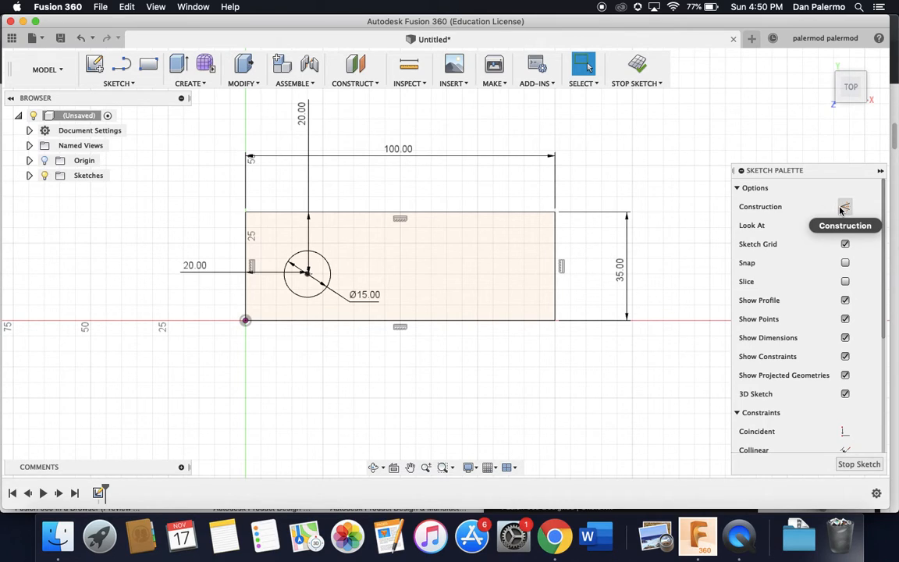
Draw a vertical construction line from the midpoint of the rectangle's top edge to the midpoint of its bottom edge
click(845, 206)
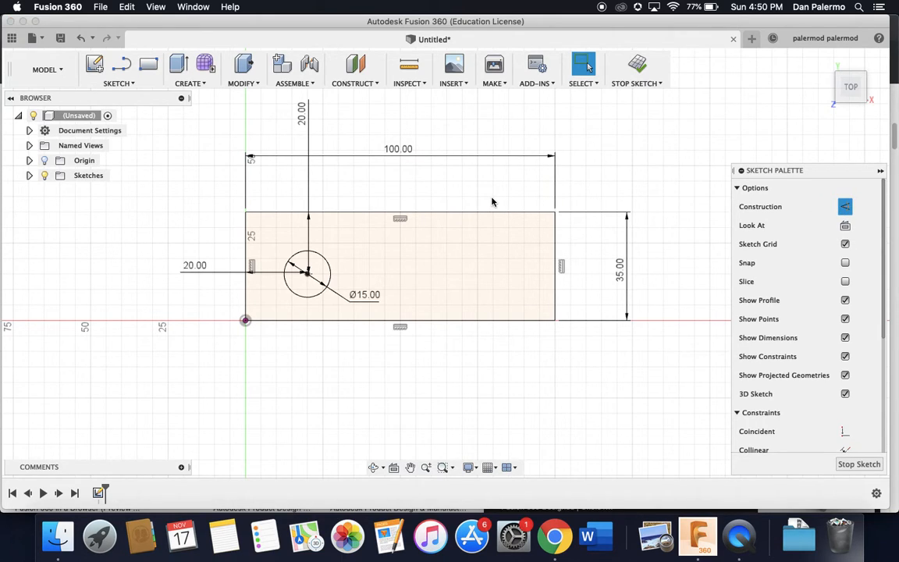
key(l)
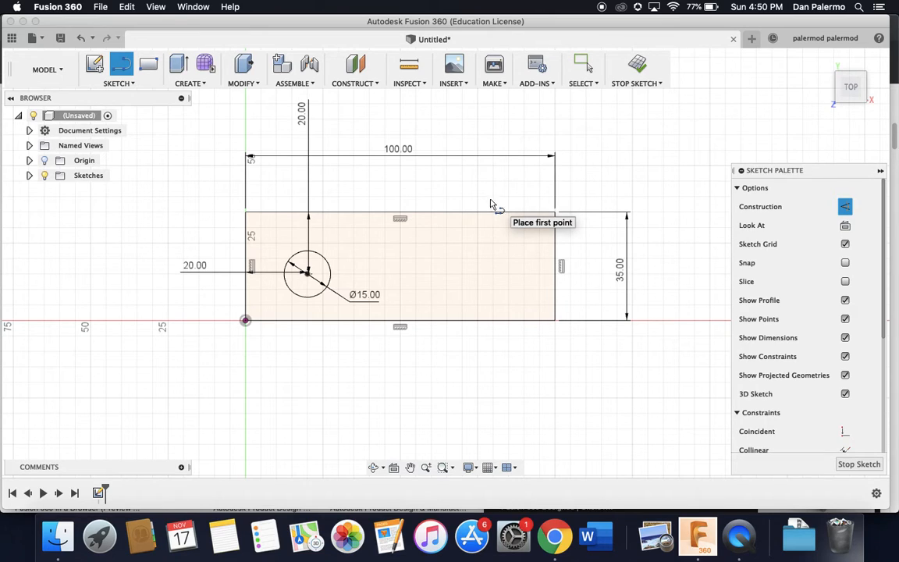
click(401, 219)
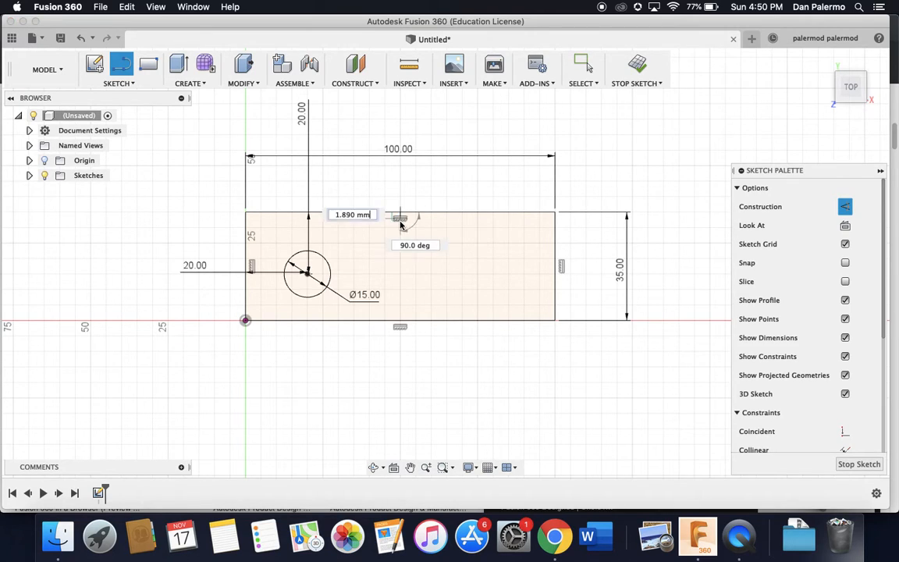
double_click(401, 320)
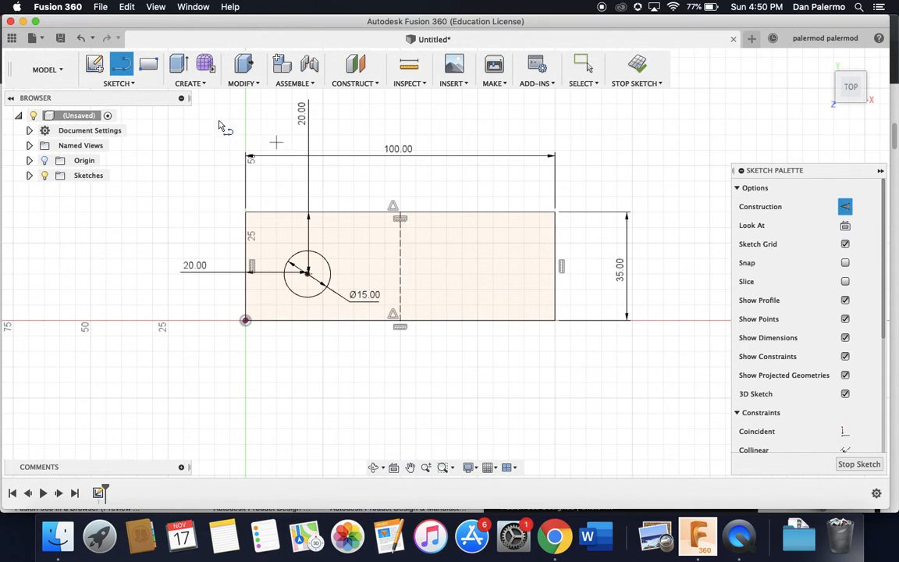
Mirror the 15 mm circle about the vertical construction line to the rectangle's right half
click(135, 83)
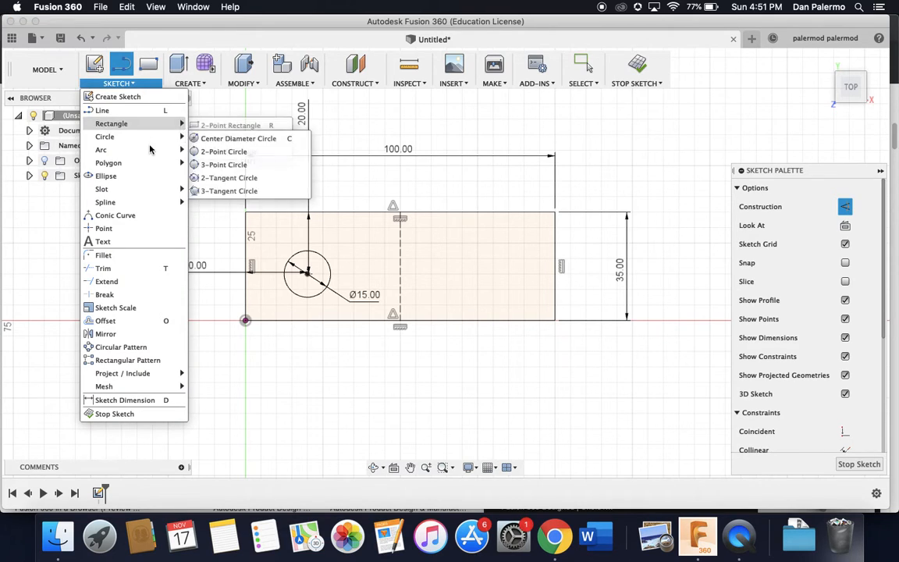
click(117, 334)
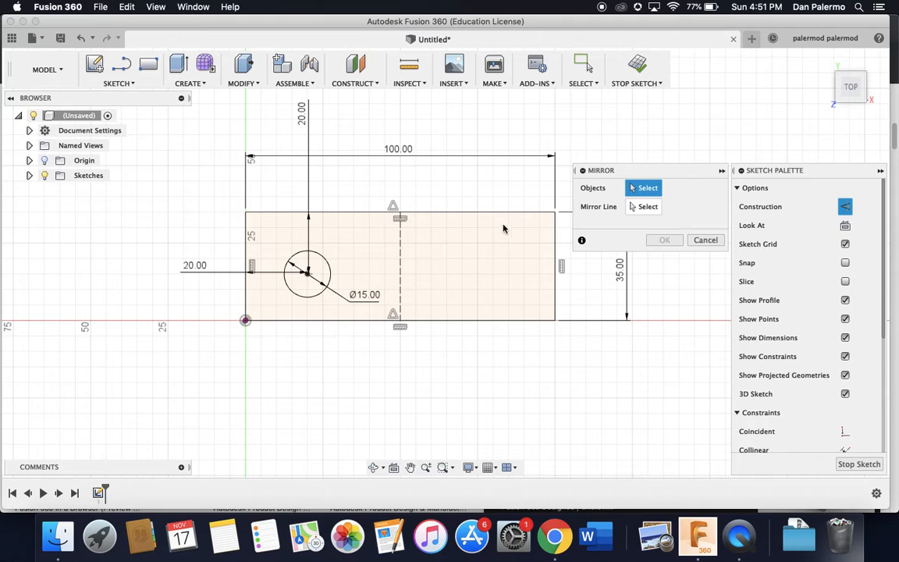
click(329, 267)
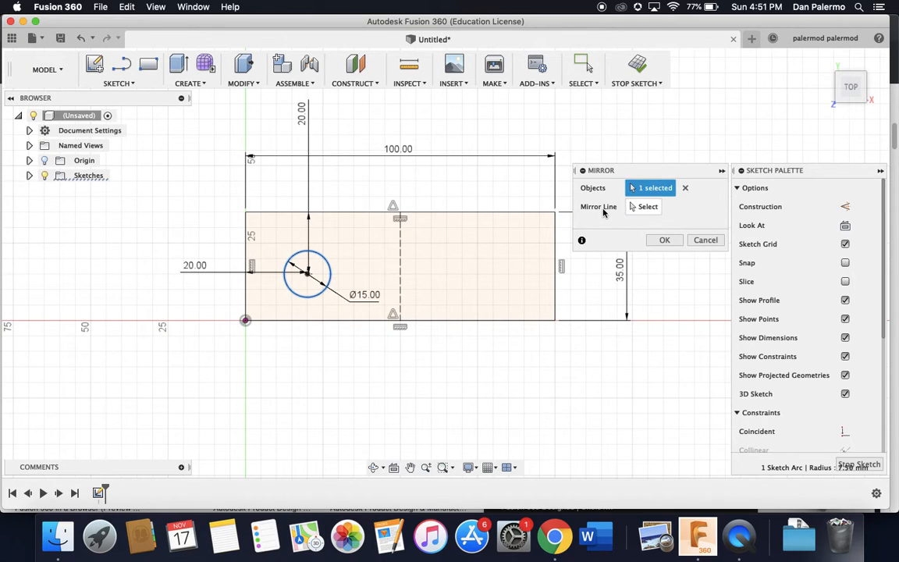
click(642, 208)
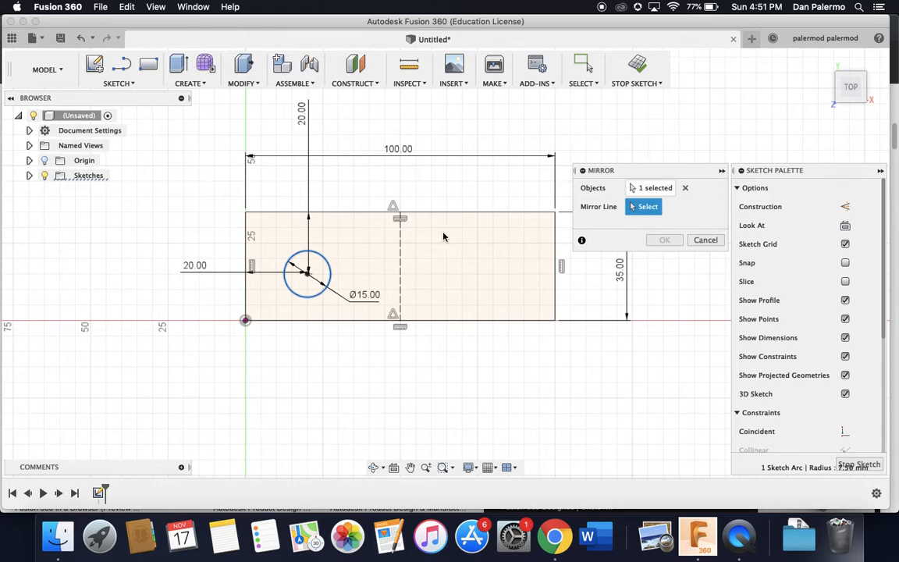
click(401, 247)
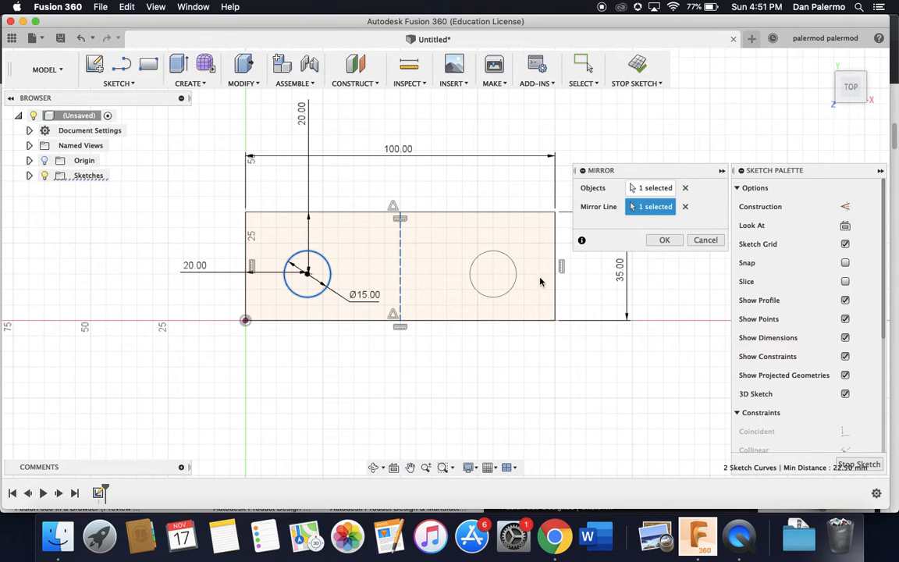
click(664, 241)
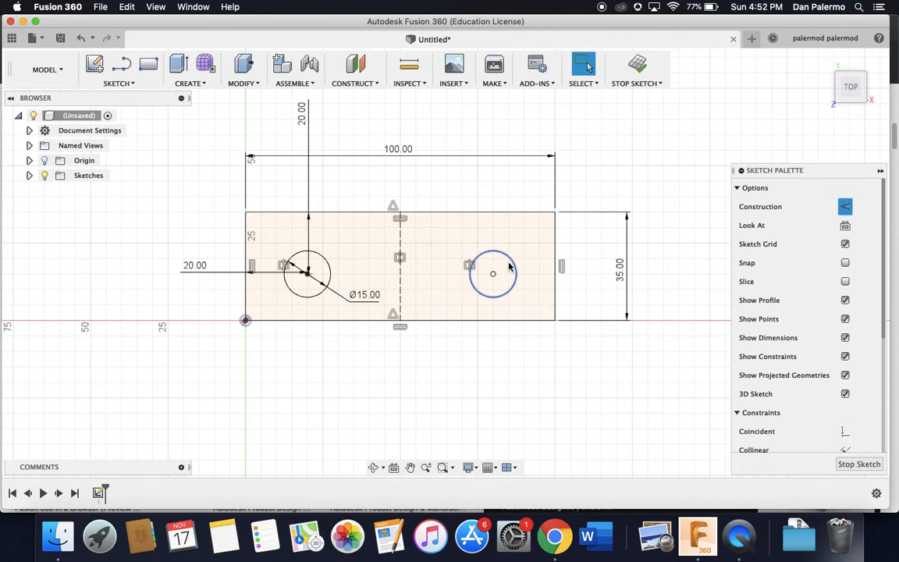
Start the Extrude command and expand the Sketches folder in the browser
click(204, 84)
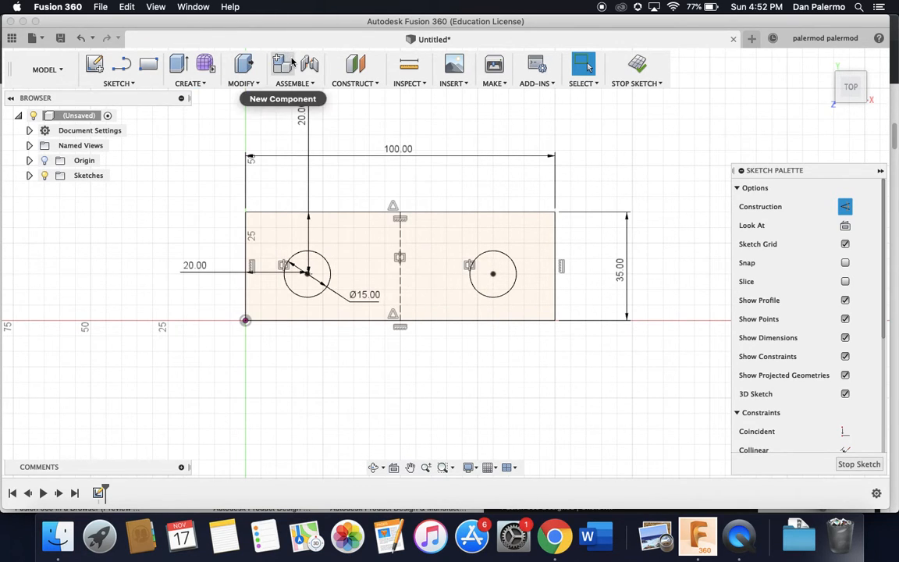
key(e)
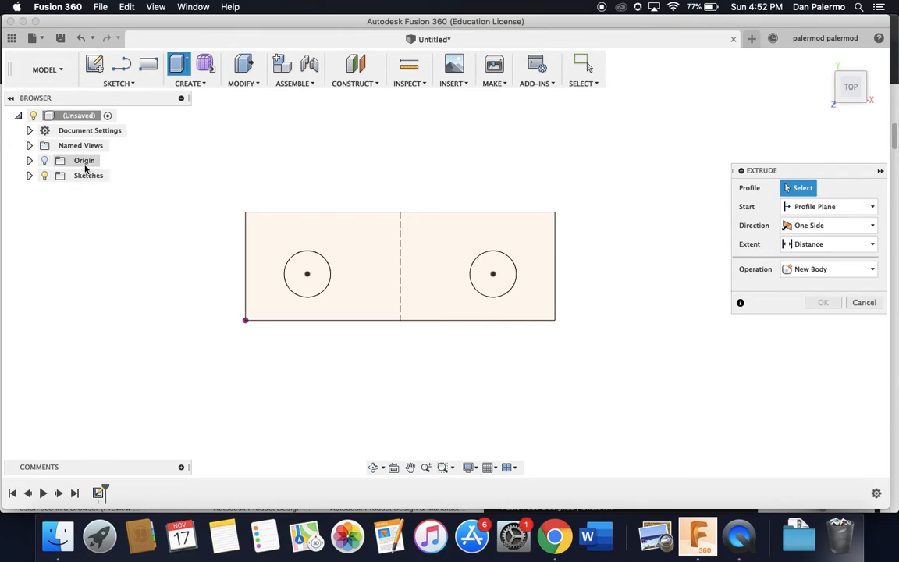
click(29, 175)
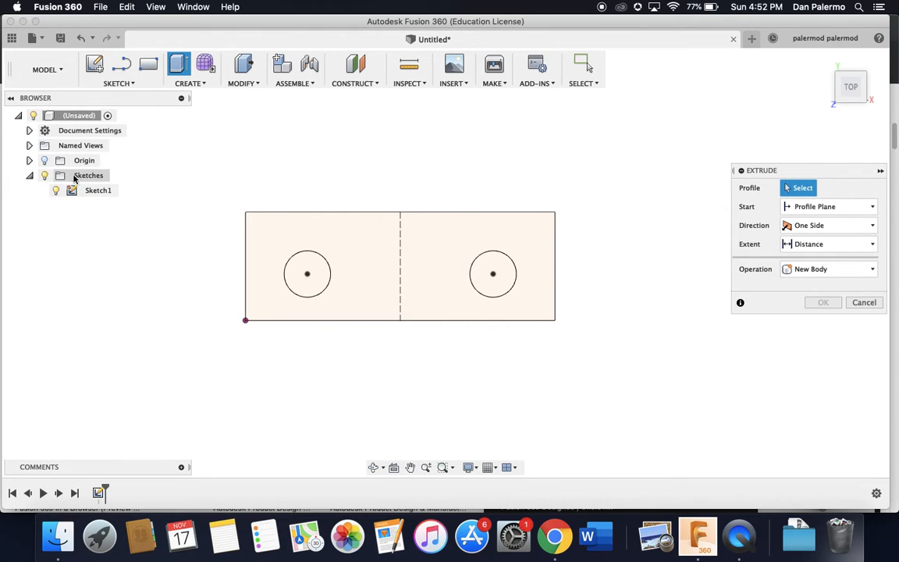
Turn the visibility of Sketch1 off and back on
click(76, 191)
click(88, 192)
click(103, 193)
click(89, 212)
click(100, 194)
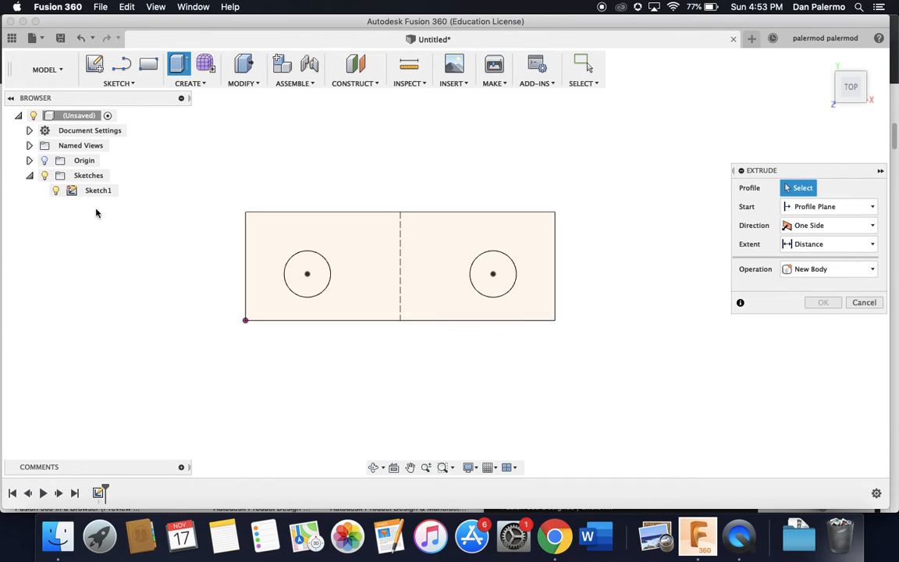
click(56, 192)
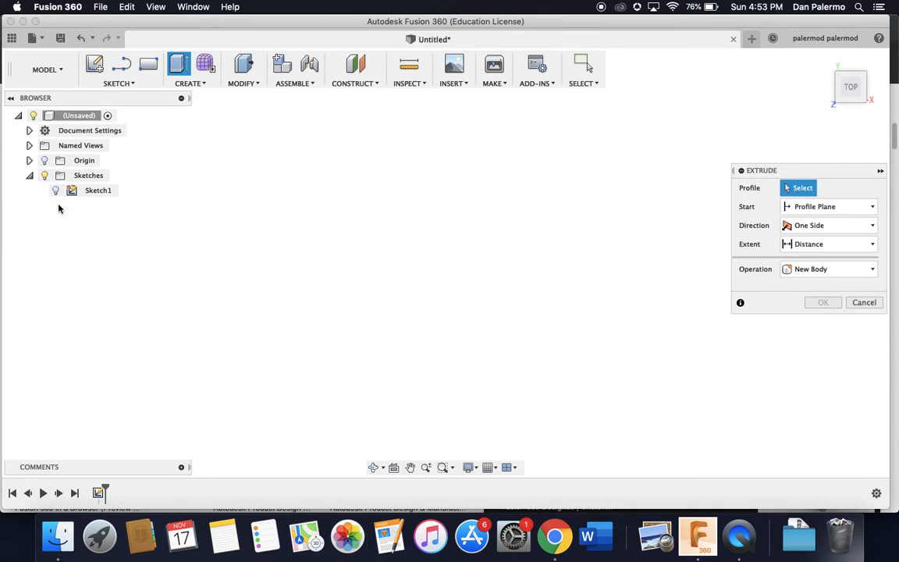
click(56, 191)
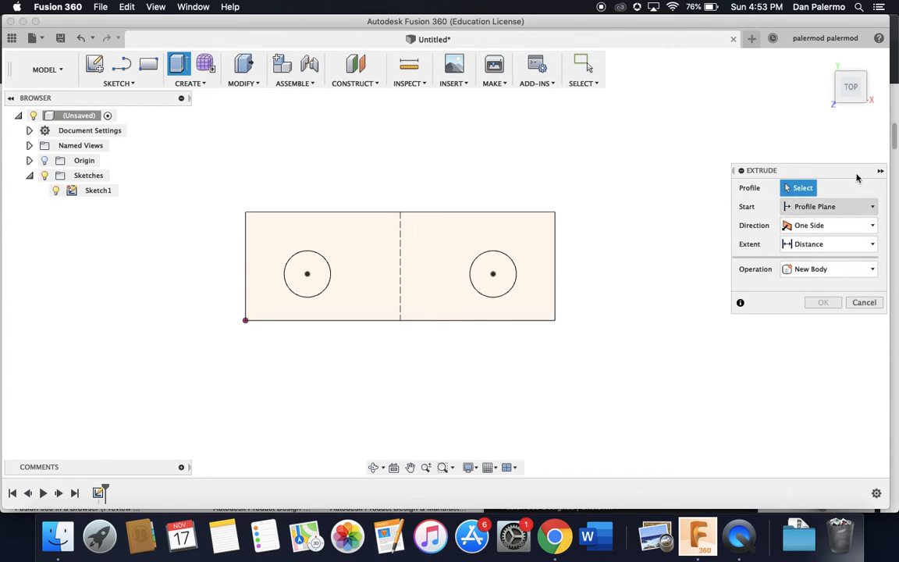
Extrude the rectangular profile around the two circles 20 mm to one side as a new body
mouse_move(845, 83)
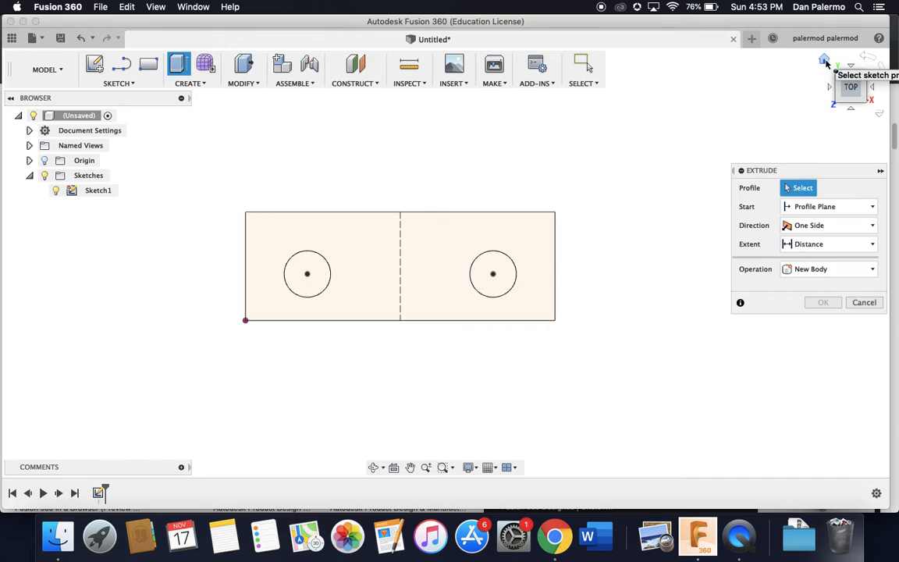
click(826, 63)
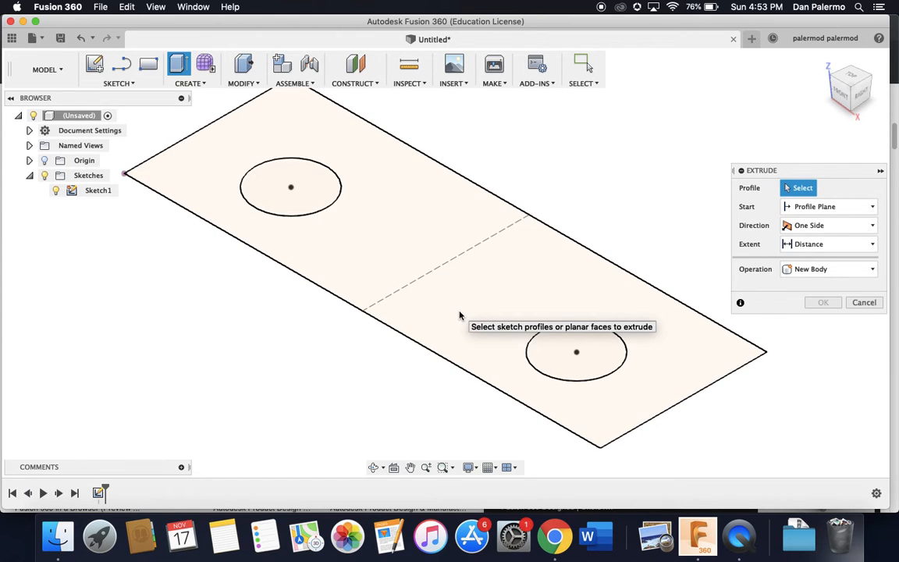
click(460, 315)
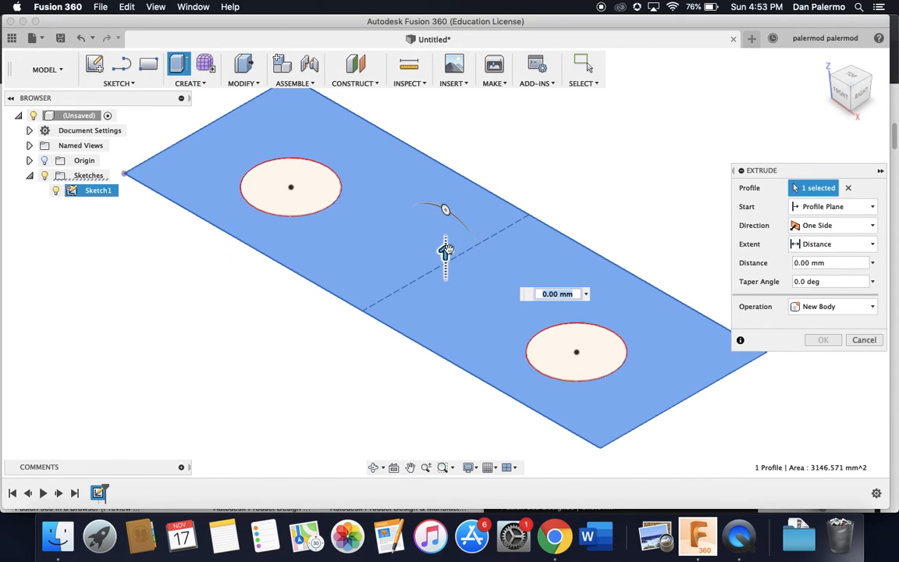
mouse_move(448, 250)
mouse_down()
mouse_move(445, 308)
mouse_move(446, 244)
mouse_move(446, 254)
mouse_up()
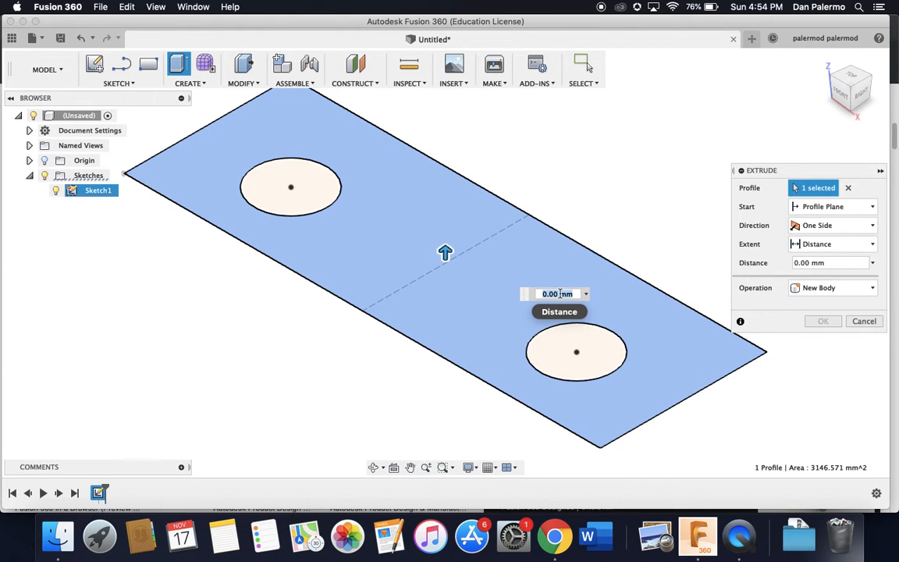
text(20)
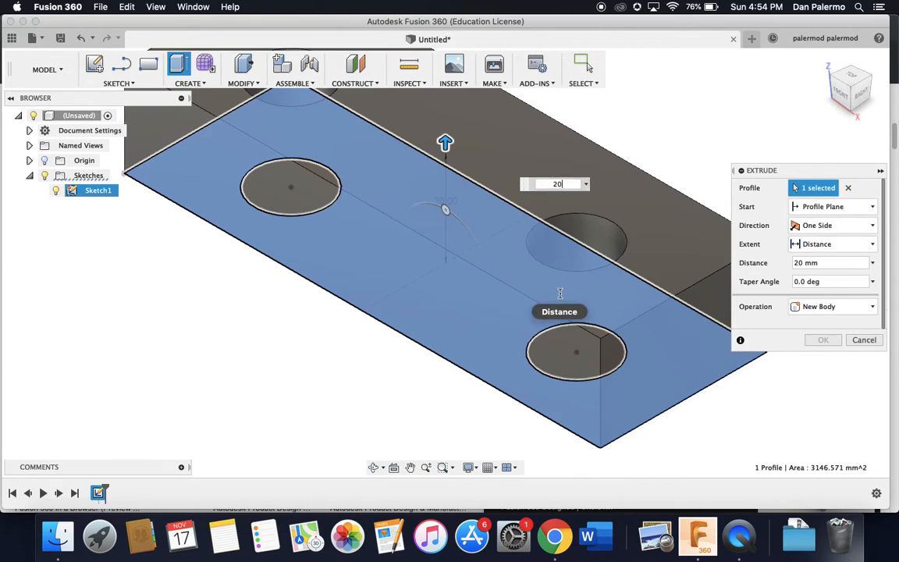
key(Return)
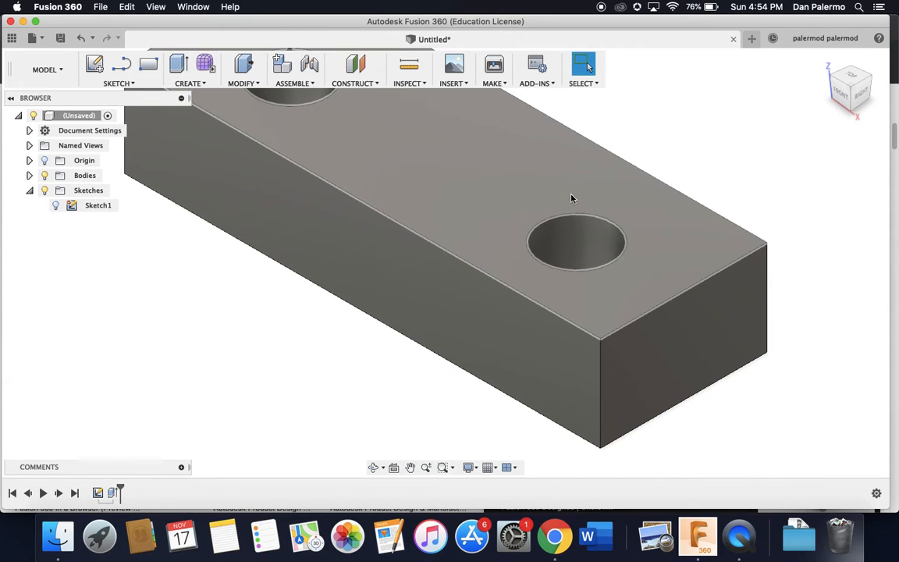
scroll(527, 204, down, 3)
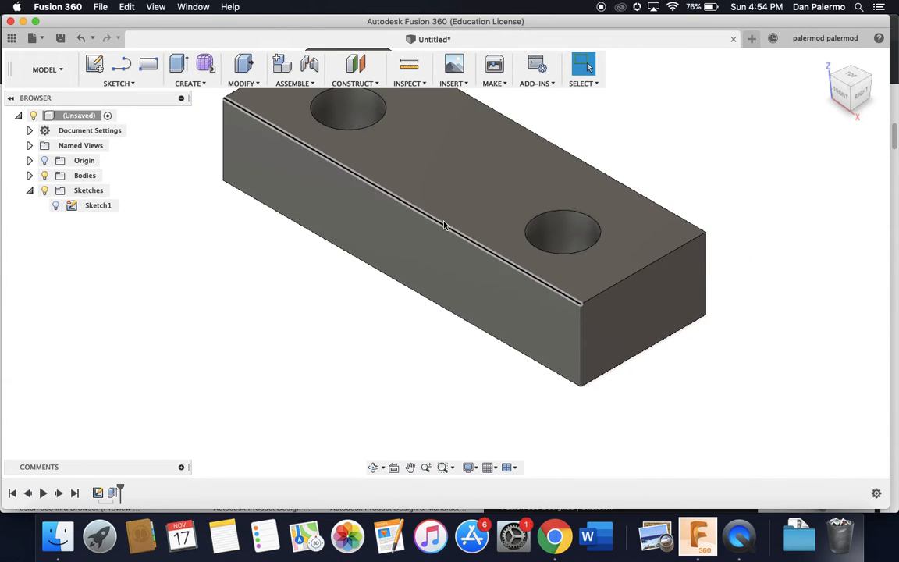
shift+middle_drag(442, 235, 507, 262)
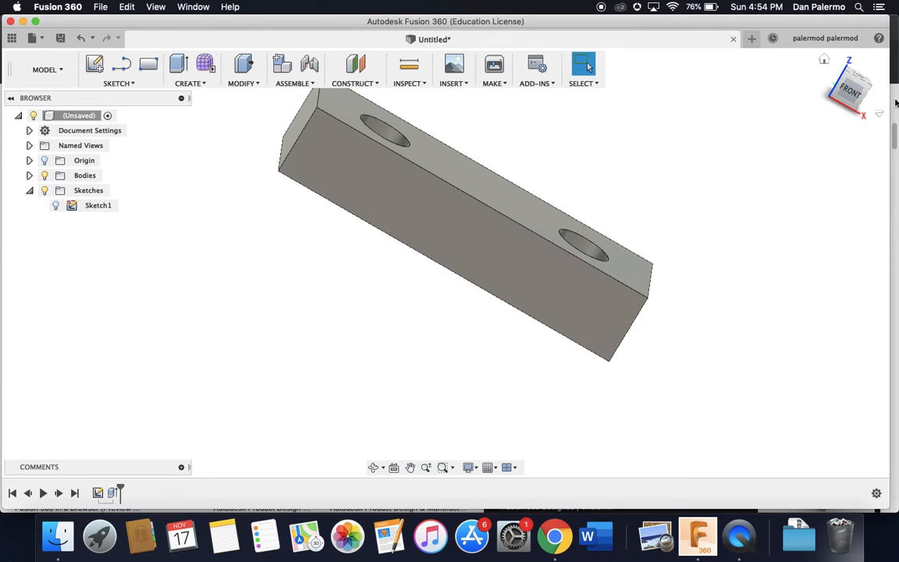
click(825, 61)
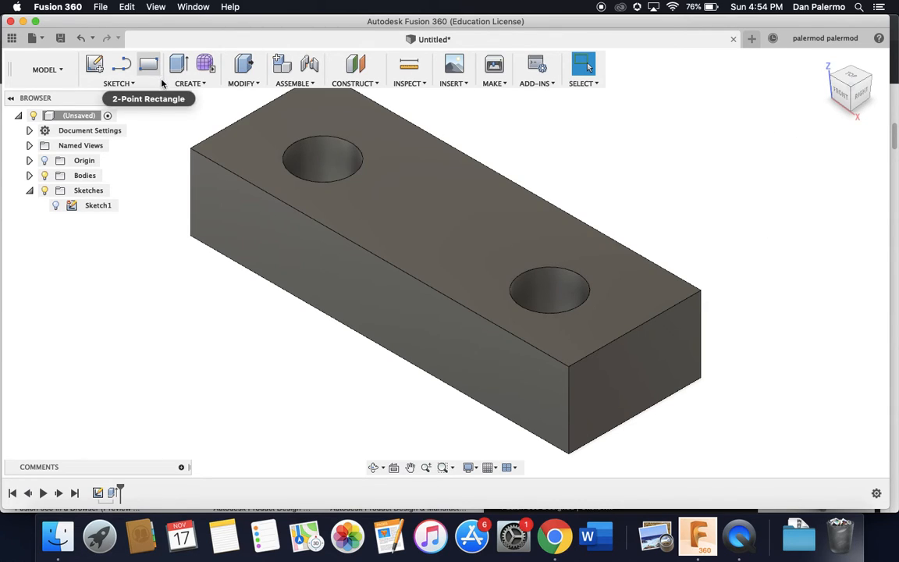
click(191, 83)
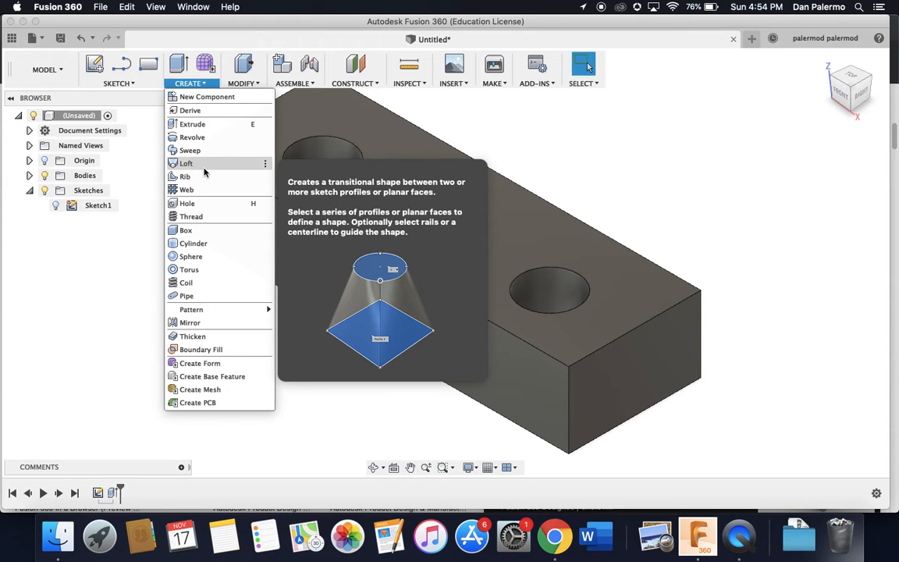
click(268, 44)
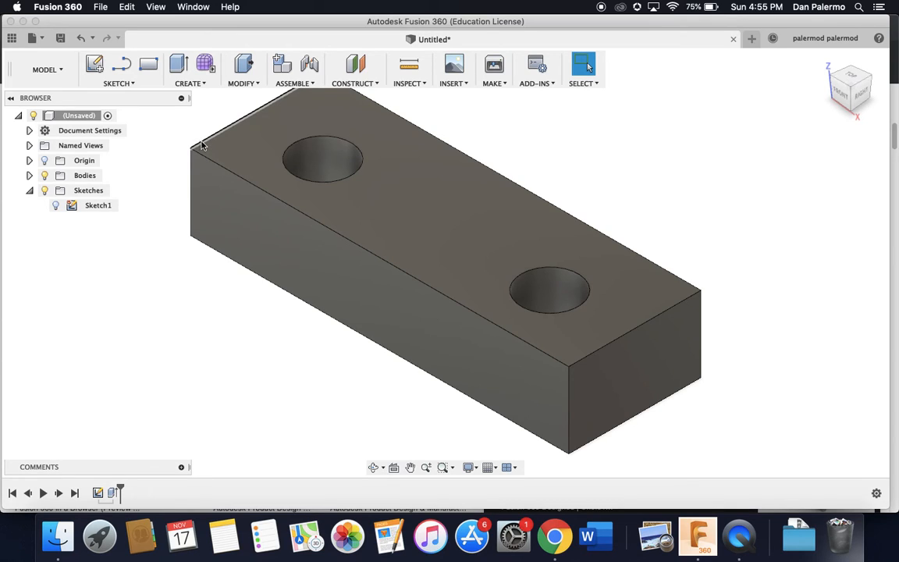
Start a constant-radius Fillet on the block's four top edges and the two vertical edges of its front face
shift+middle_drag(231, 171, 454, 218)
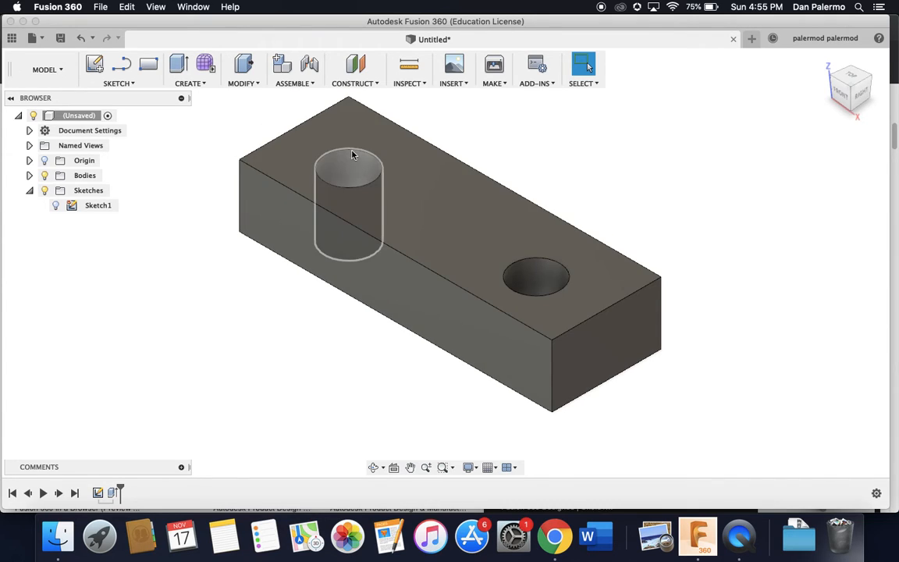
click(256, 84)
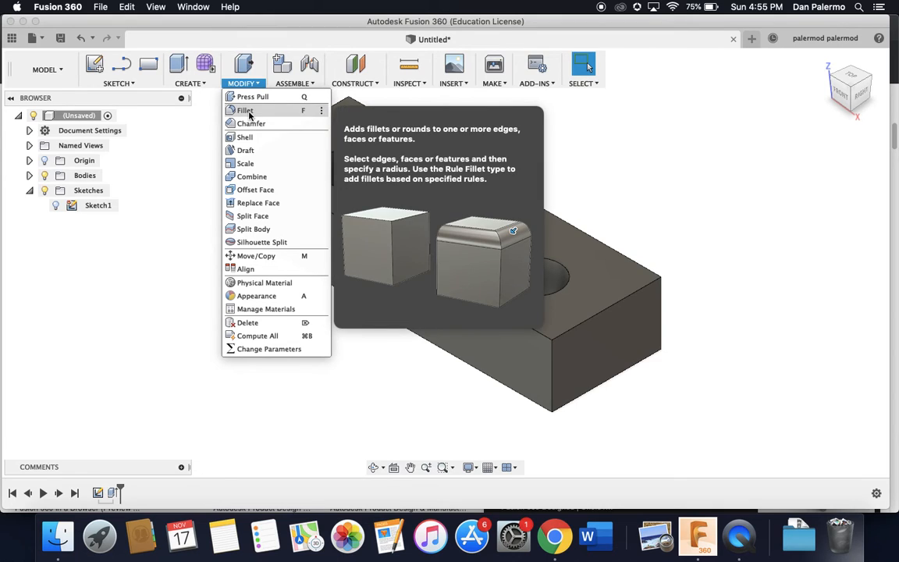
click(246, 111)
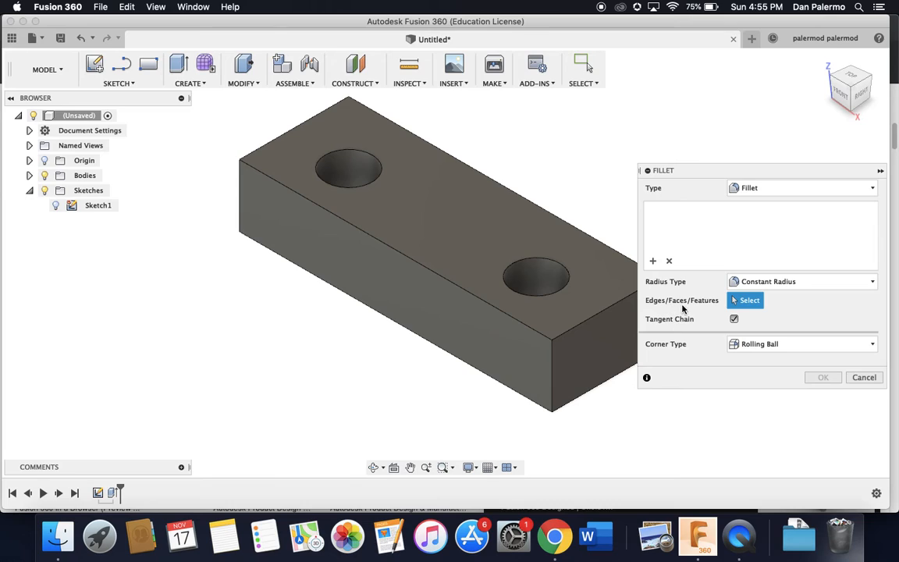
click(516, 322)
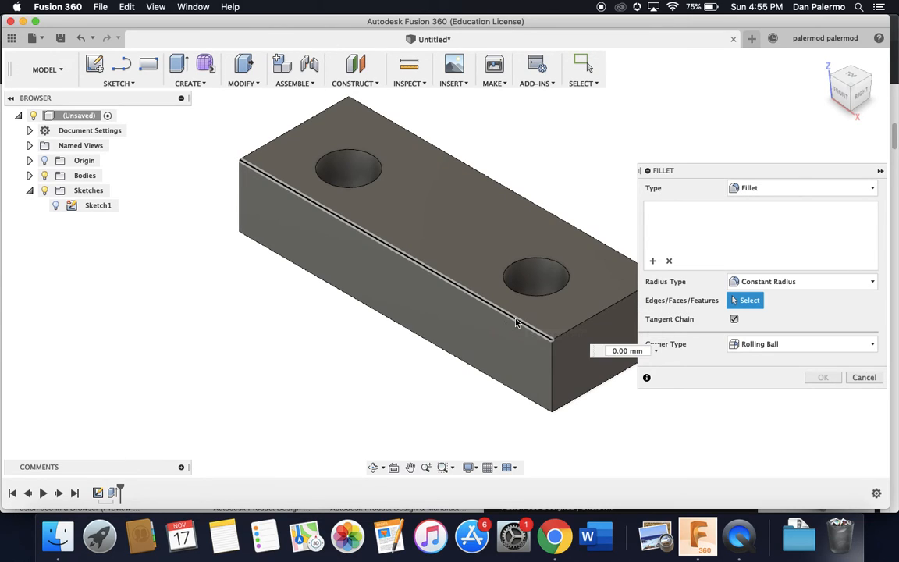
click(582, 324)
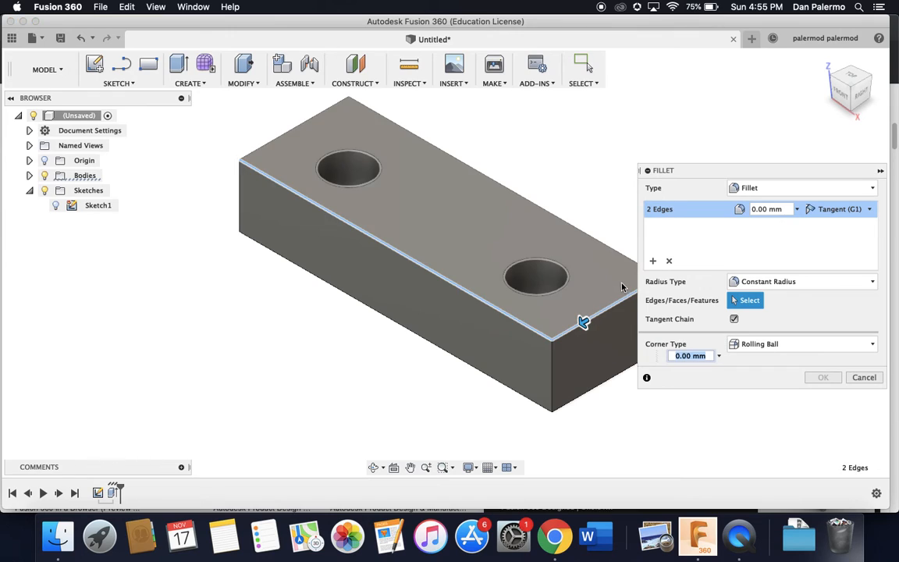
click(621, 251)
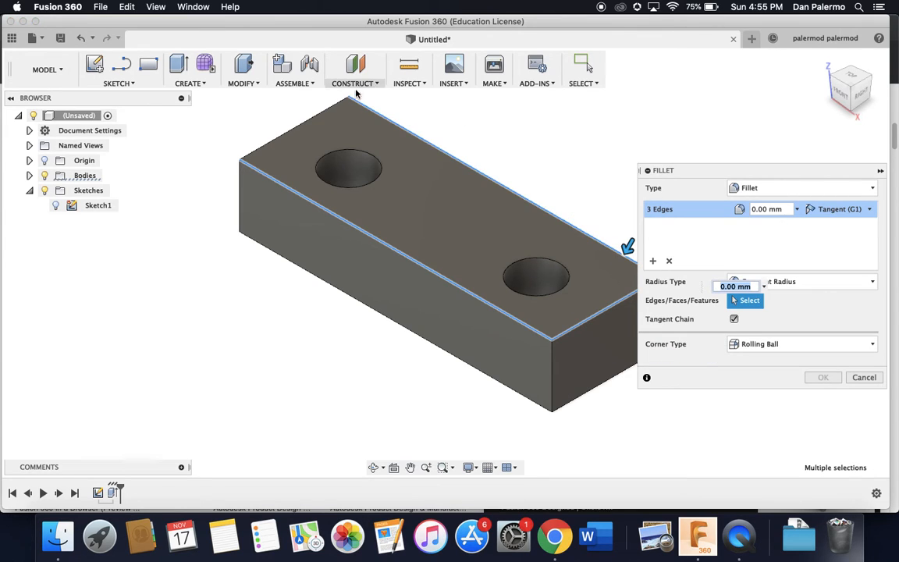
click(328, 111)
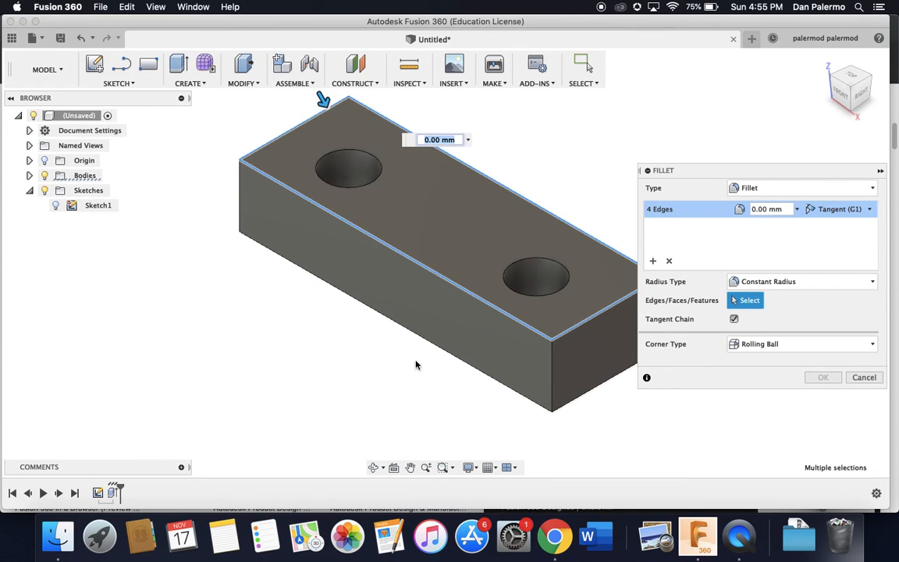
click(553, 366)
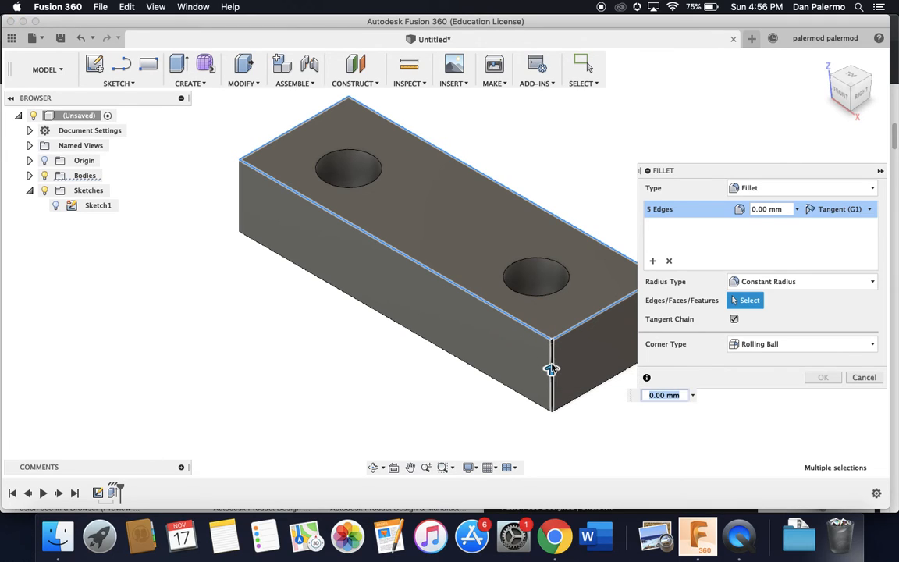
click(241, 202)
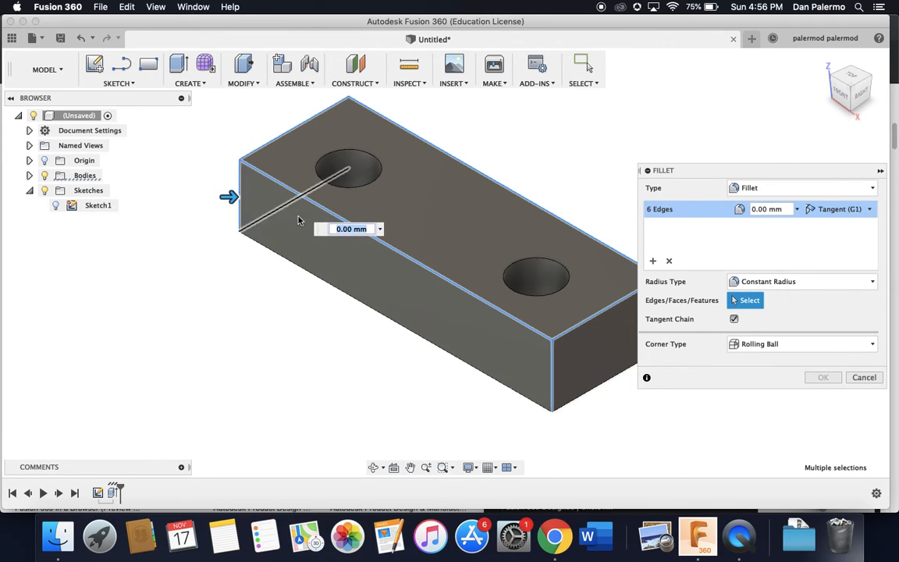
Add the block's two rear vertical edges and four bottom edges to the fillet and apply a 2 mm radius
scroll(345, 225, down, 3)
shift+middle_drag(456, 290, 425, 303)
click(436, 328)
click(625, 299)
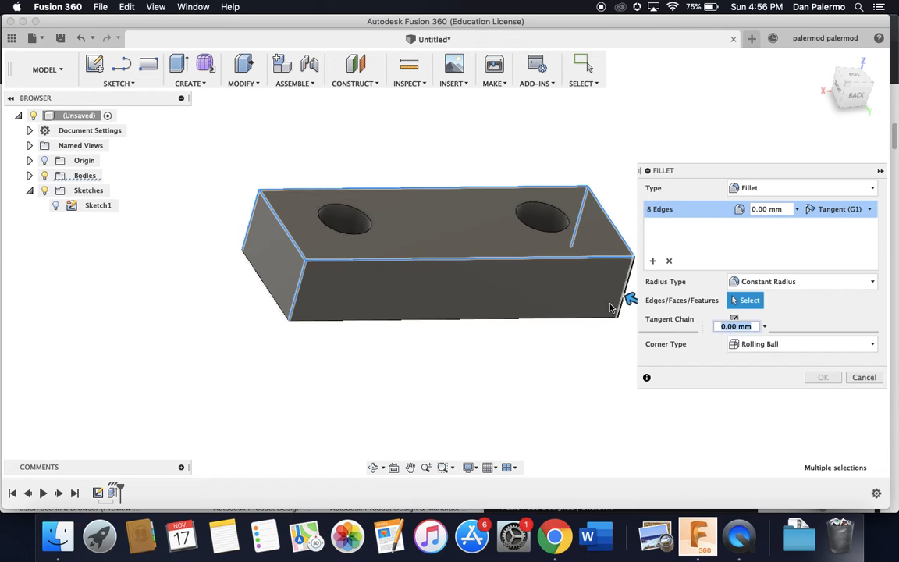
shift+middle_drag(572, 327, 552, 247)
click(478, 250)
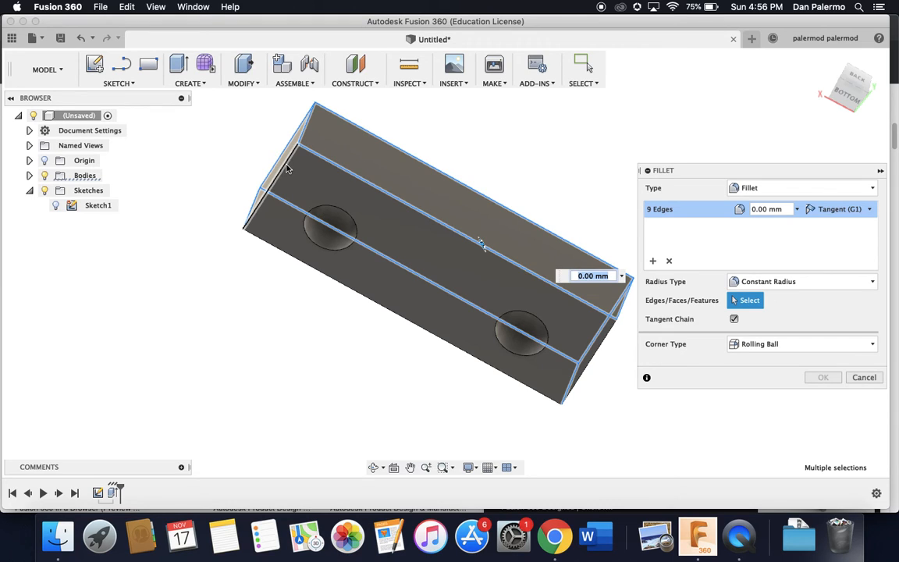
click(278, 198)
click(275, 248)
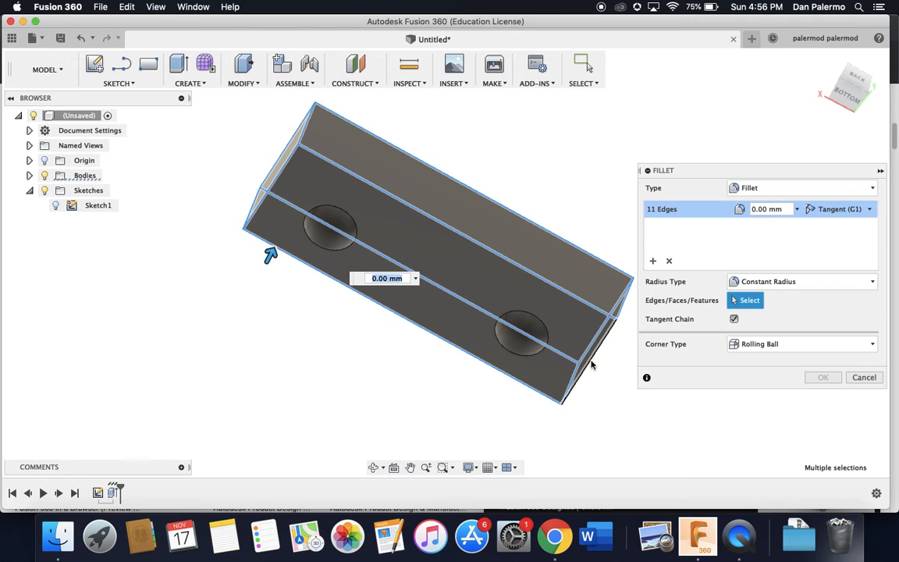
click(515, 265)
shift+middle_drag(515, 268, 522, 365)
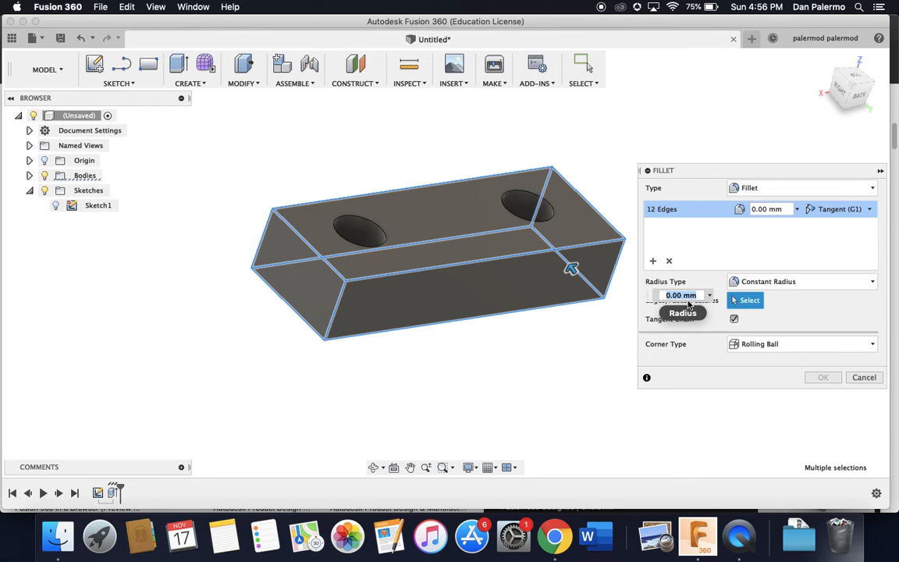
text(2)
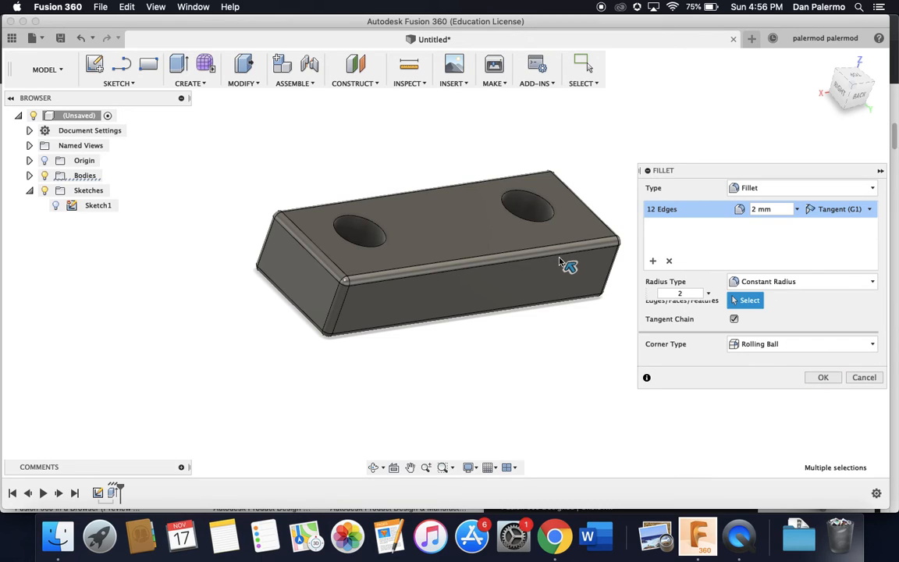
click(823, 377)
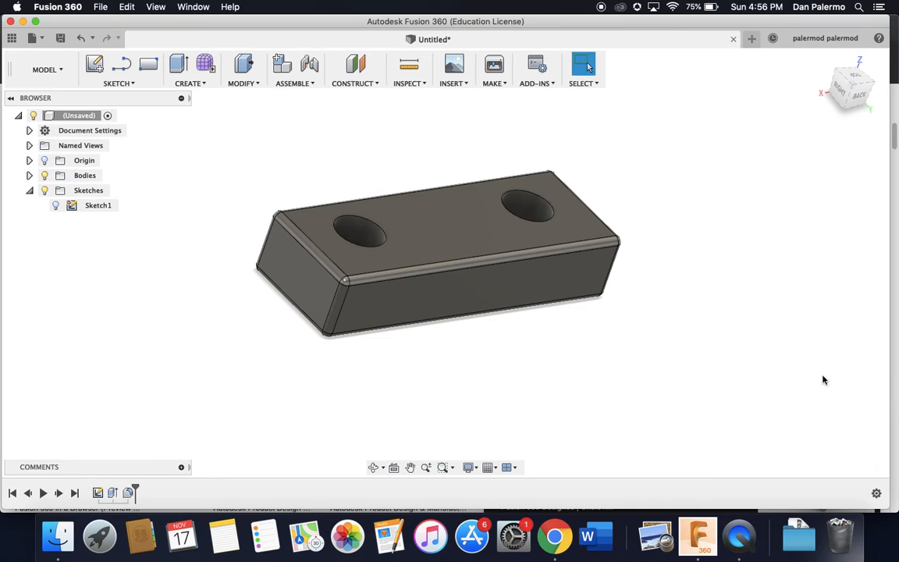
shift+middle_drag(613, 253, 503, 331)
key(Escape)
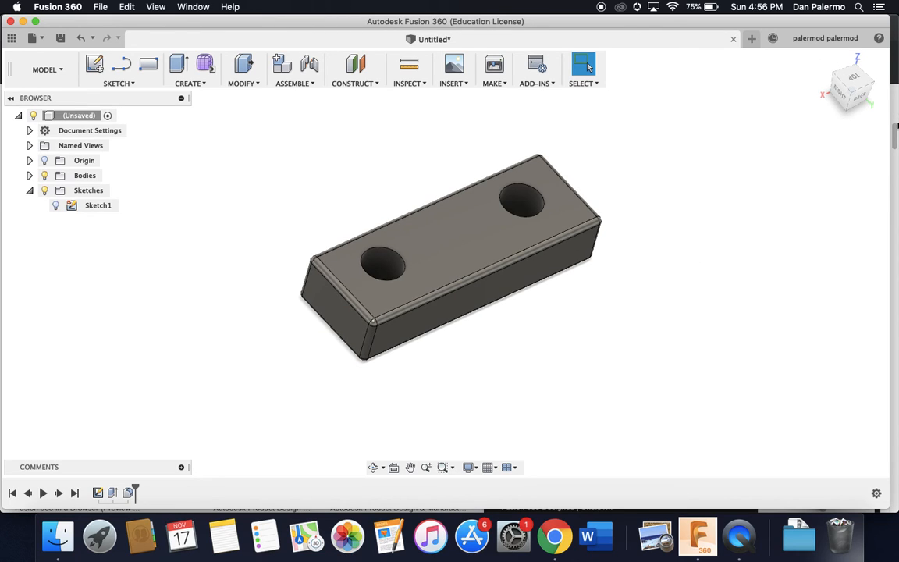
shift+middle_drag(481, 317, 411, 317)
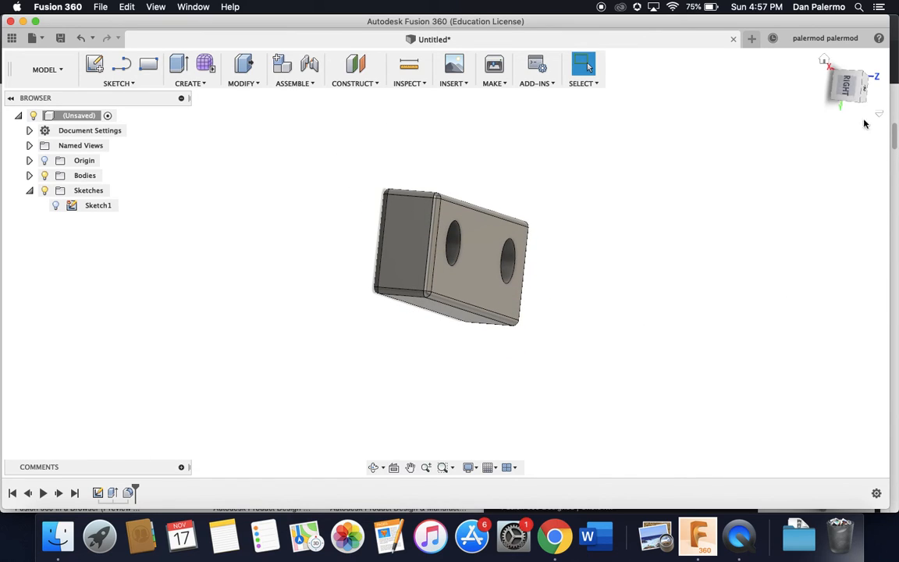
click(824, 62)
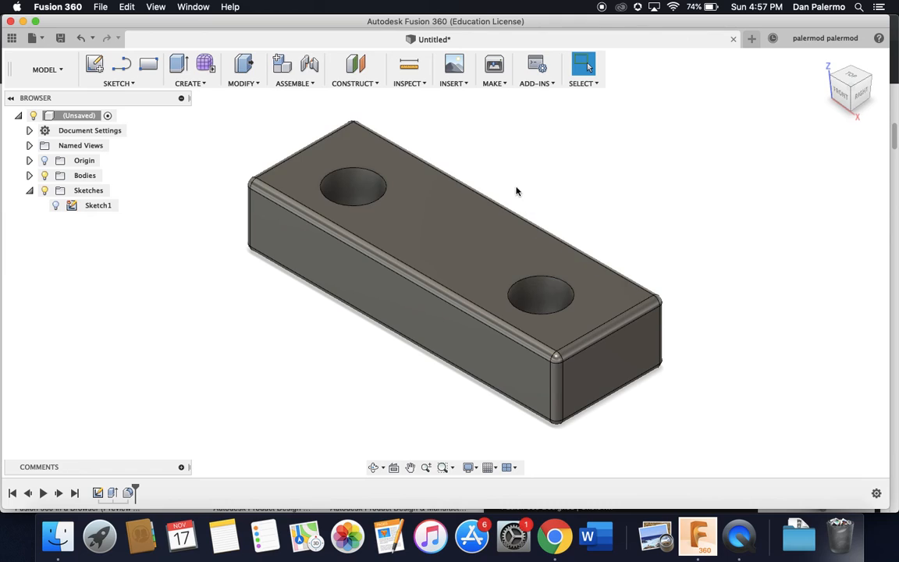
Chamfer the top edges of both holes with an equal distance of 5 mm
click(259, 84)
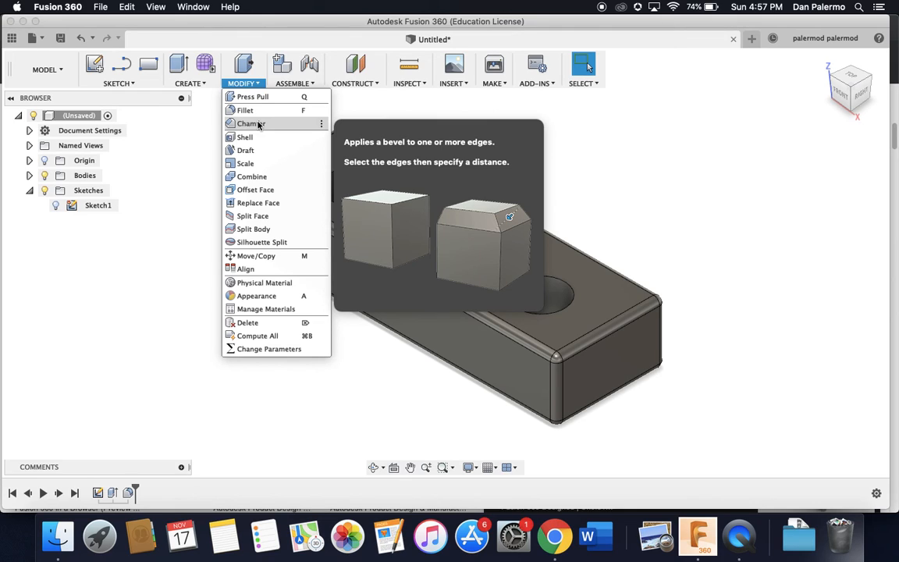
click(252, 123)
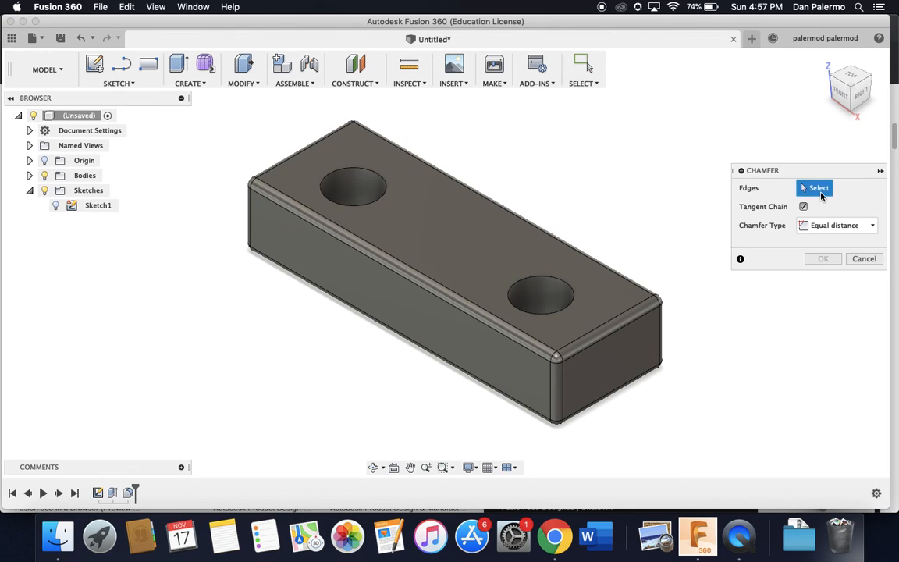
click(568, 285)
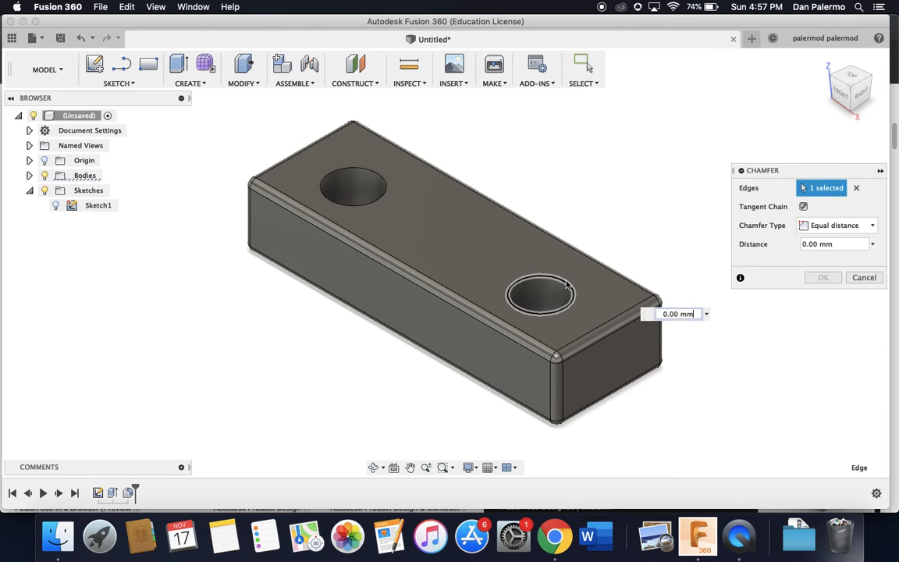
click(383, 192)
click(829, 244)
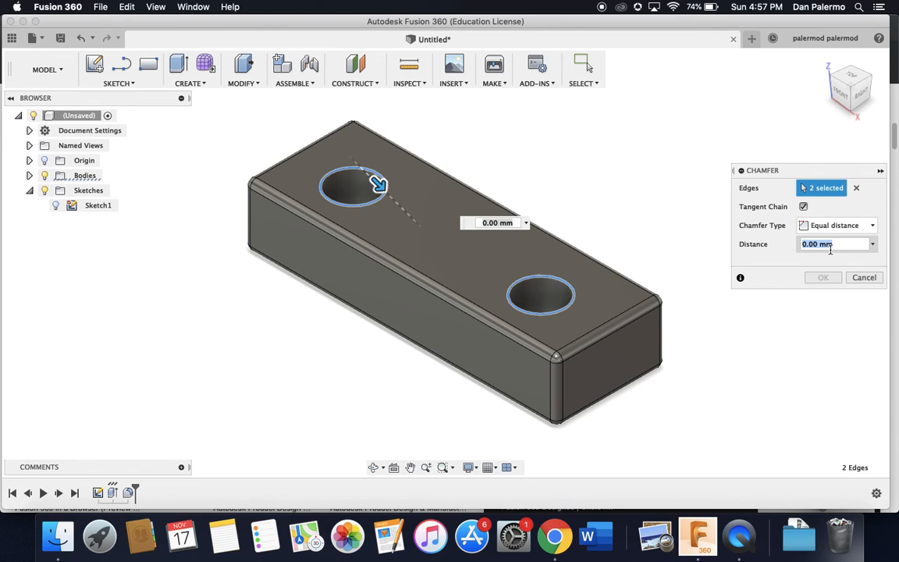
text(5)
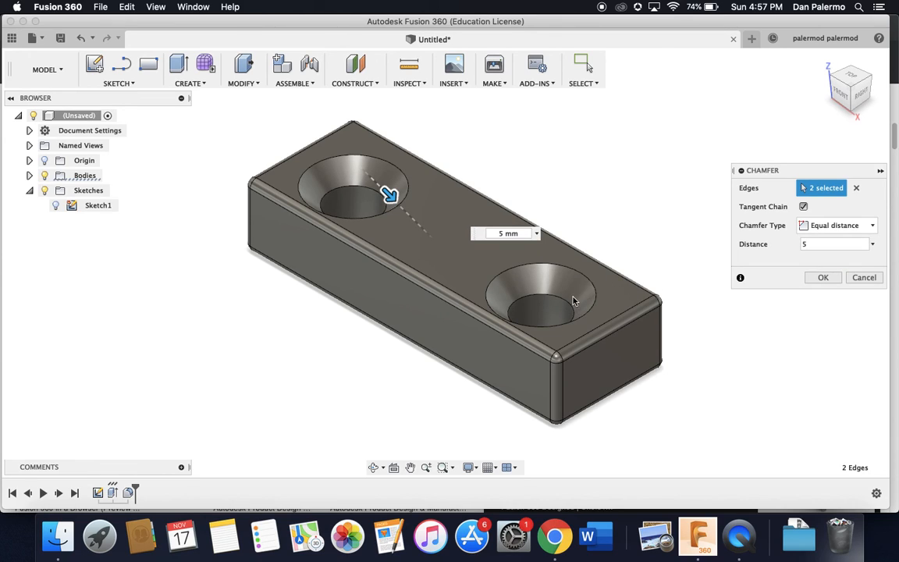
click(826, 278)
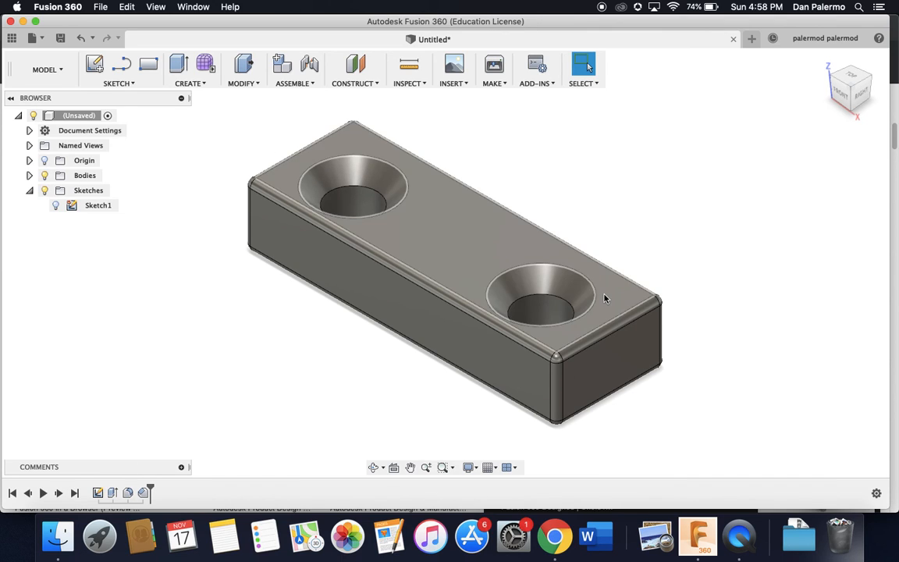
middle_drag(640, 324, 494, 276)
mouse_move(487, 304)
mouse_down()
mouse_move(461, 275)
mouse_move(488, 288)
mouse_up()
shift+middle_drag(488, 289, 490, 285)
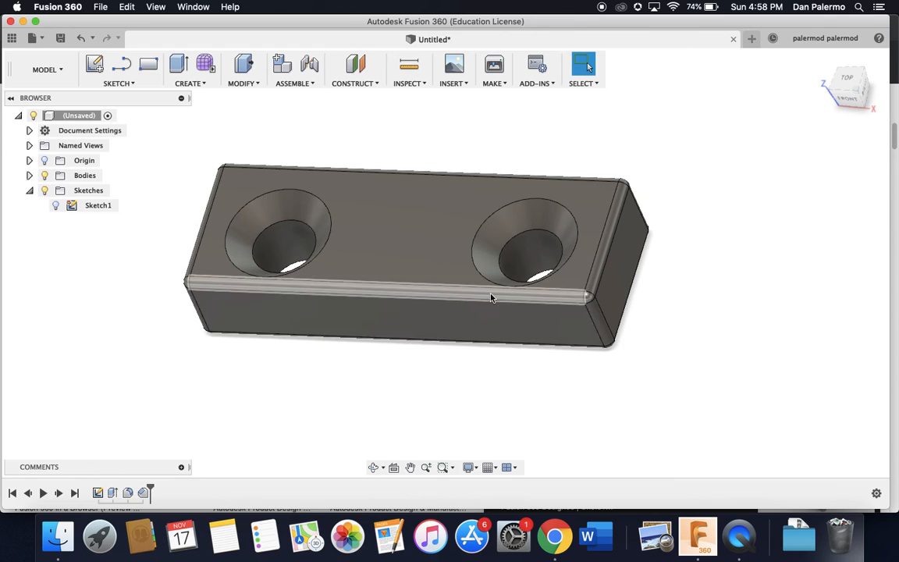
shift+middle_drag(468, 312, 424, 305)
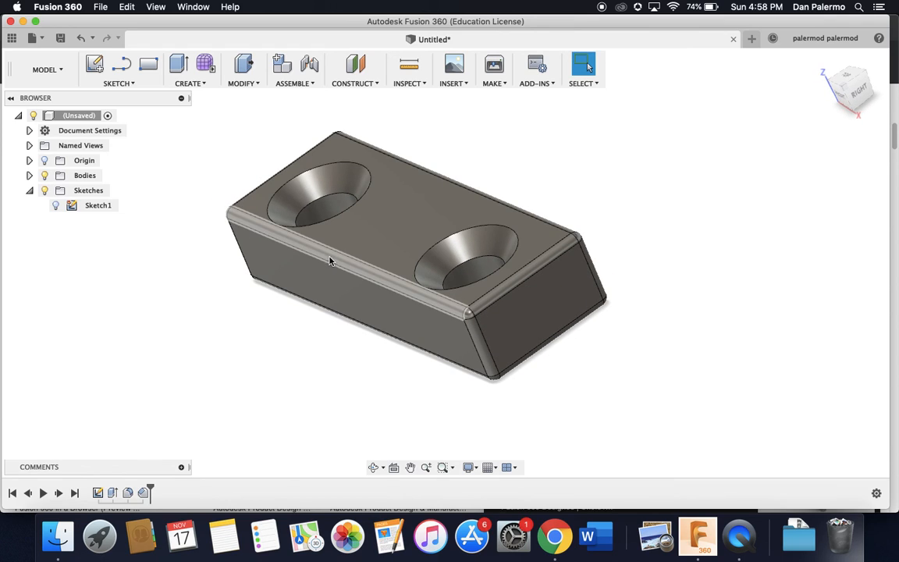
middle_drag(351, 250, 383, 259)
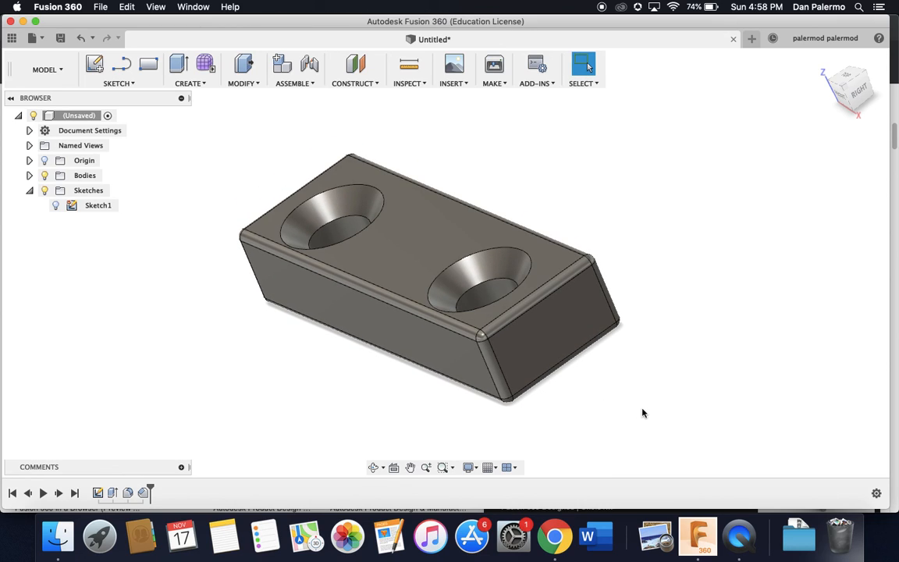
click(738, 534)
right_click(740, 533)
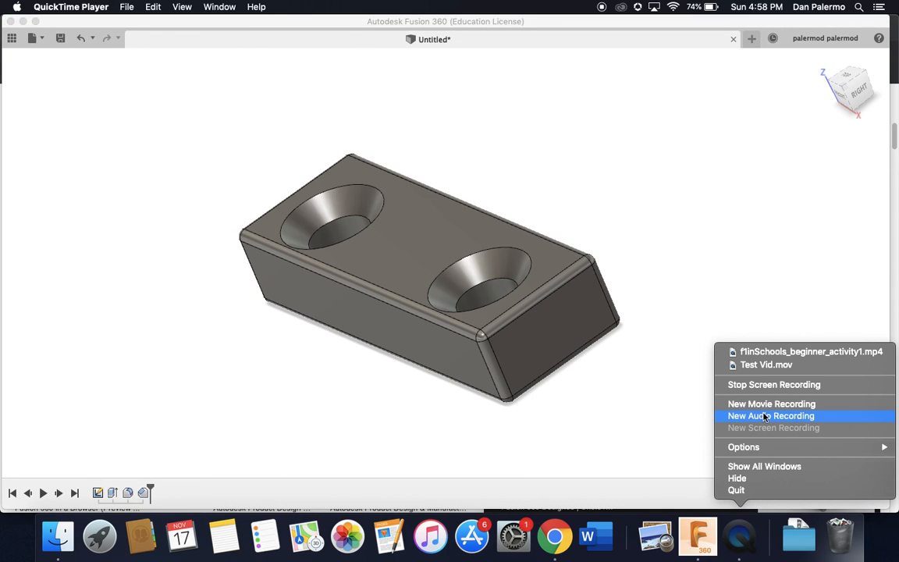